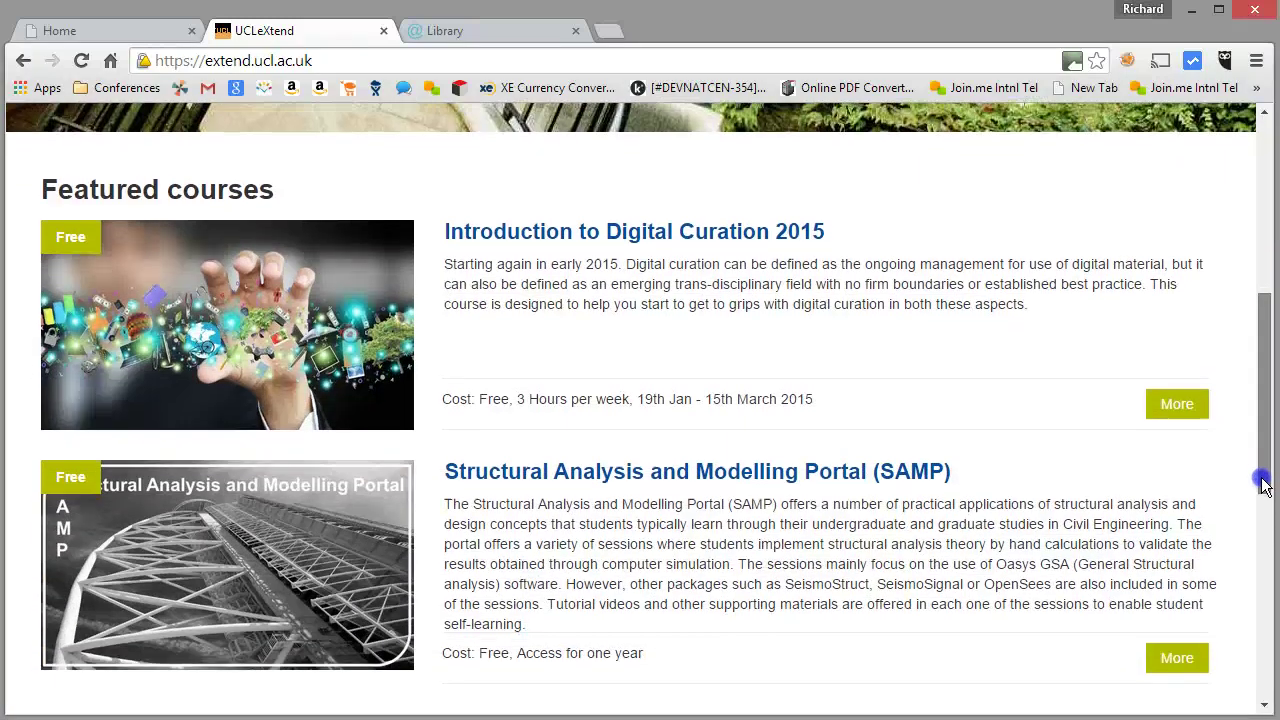
Browse the UCLeXtend catalogue, highlighting the £420.00 paid course cost and a free course's cost
{"action": "left_click", "coordinate": [952, 328]}
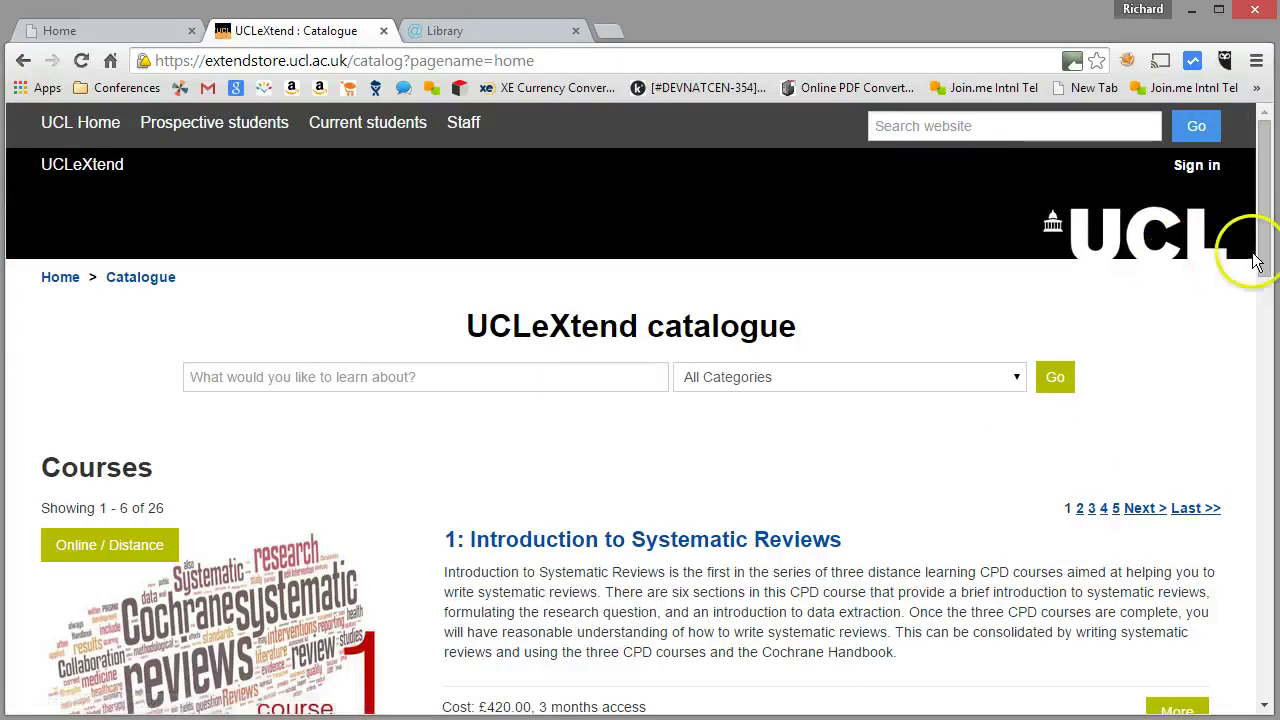
{"action": "left_click_drag", "start_coordinate": [1260, 263], "coordinate": [1243, 456]}
{"action": "left_click", "coordinate": [486, 300]}
{"action": "double_click", "coordinate": [486, 300]}
{"action": "left_click_drag", "start_coordinate": [480, 518], "coordinate": [658, 528]}
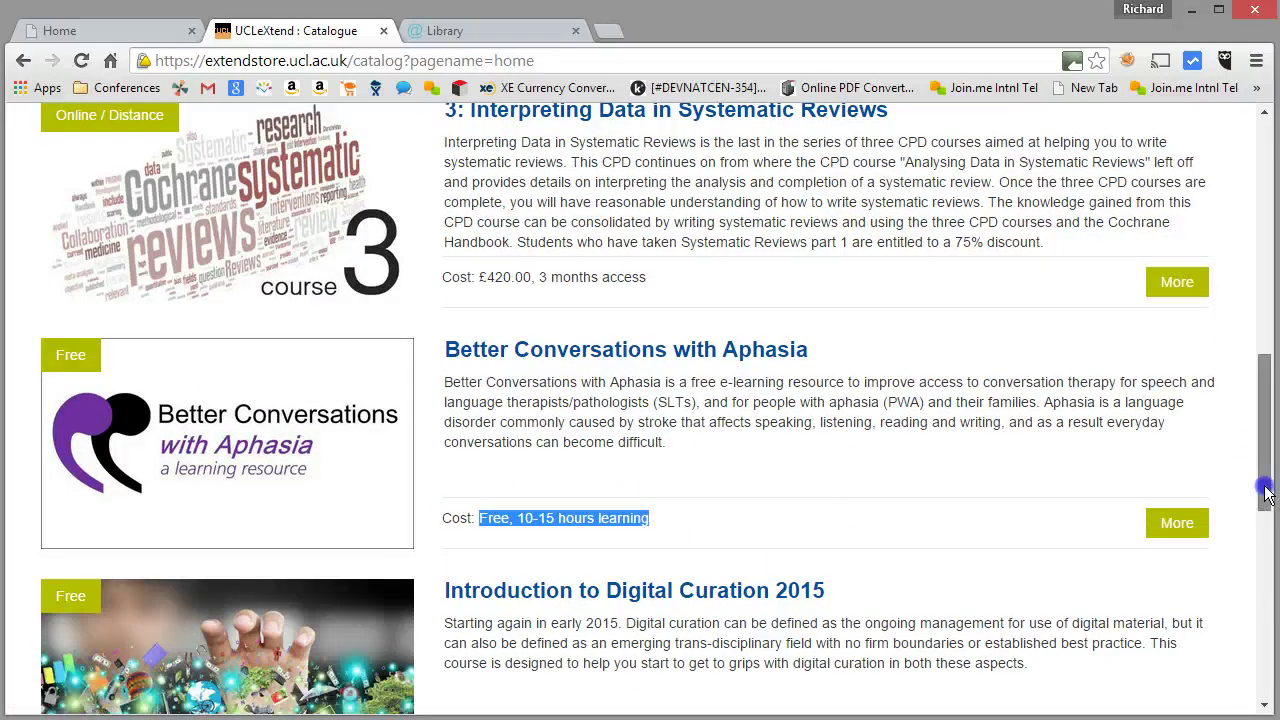
{"action": "left_click_drag", "start_coordinate": [1265, 492], "coordinate": [1246, 337]}
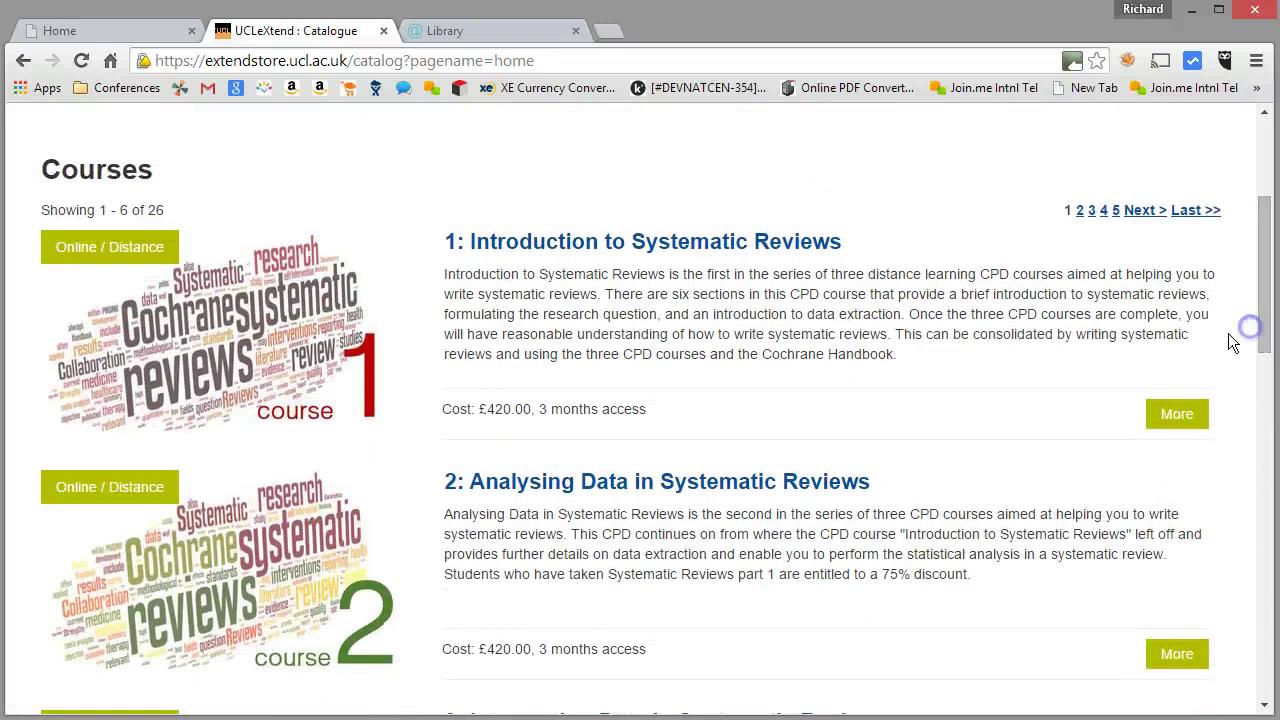
Review the '1: Introduction to Systematic Reviews' page, including its £420.00 cost and Frequently Asked Questions
{"action": "left_click", "coordinate": [697, 241]}
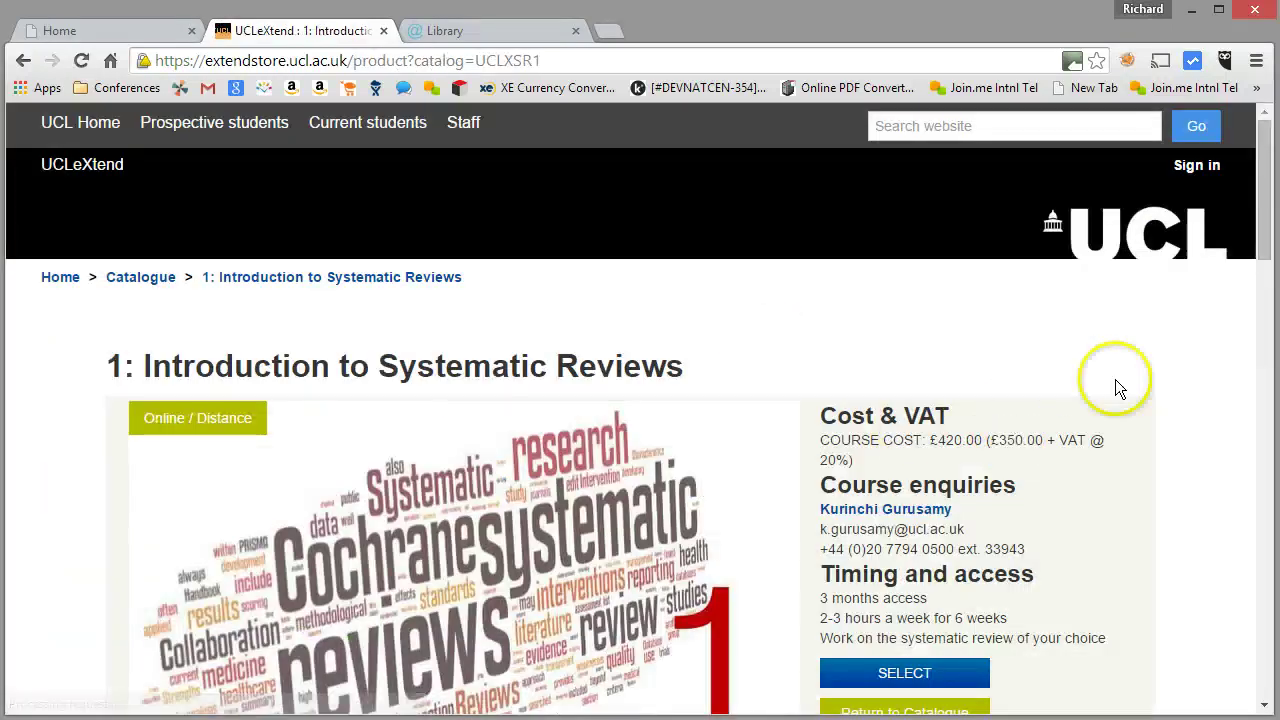
{"action": "left_click_drag", "start_coordinate": [1265, 255], "coordinate": [1224, 563]}
{"action": "left_click_drag", "start_coordinate": [131, 181], "coordinate": [456, 197]}
{"action": "left_click_drag", "start_coordinate": [1249, 491], "coordinate": [1251, 166]}
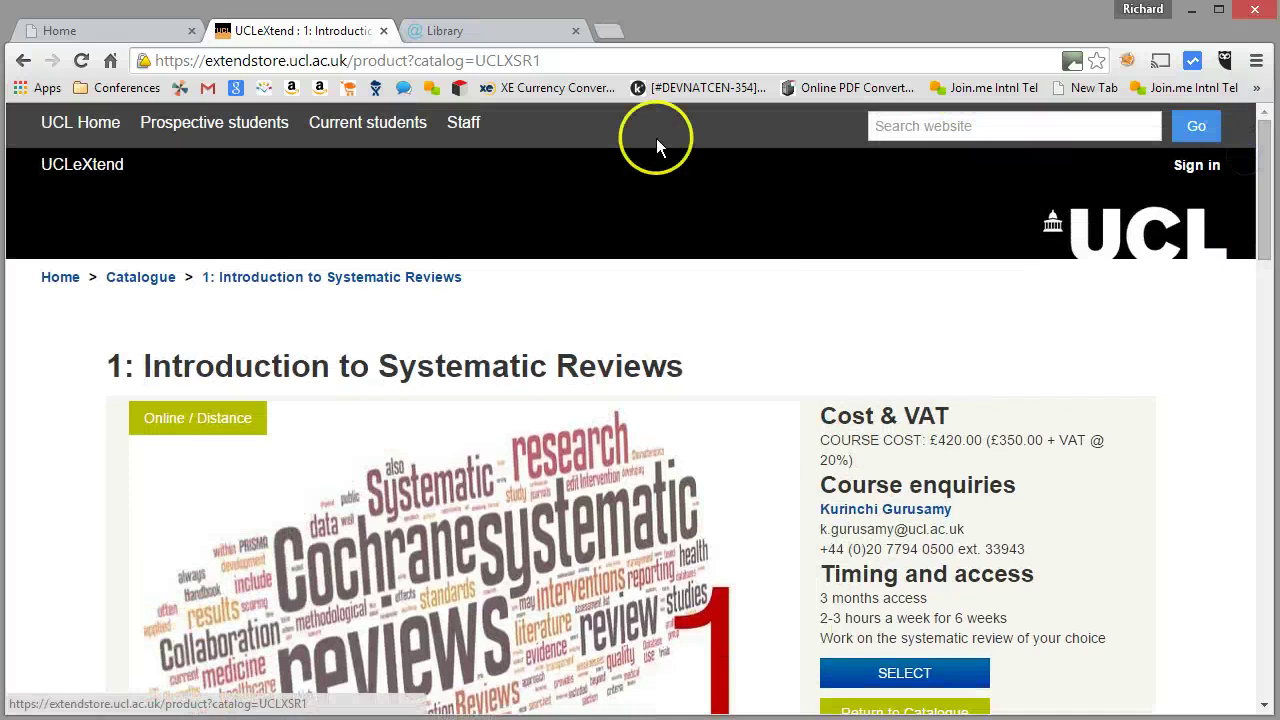
Open the Communication Skills category in the BizLife Institute library
{"action": "left_click", "coordinate": [482, 31]}
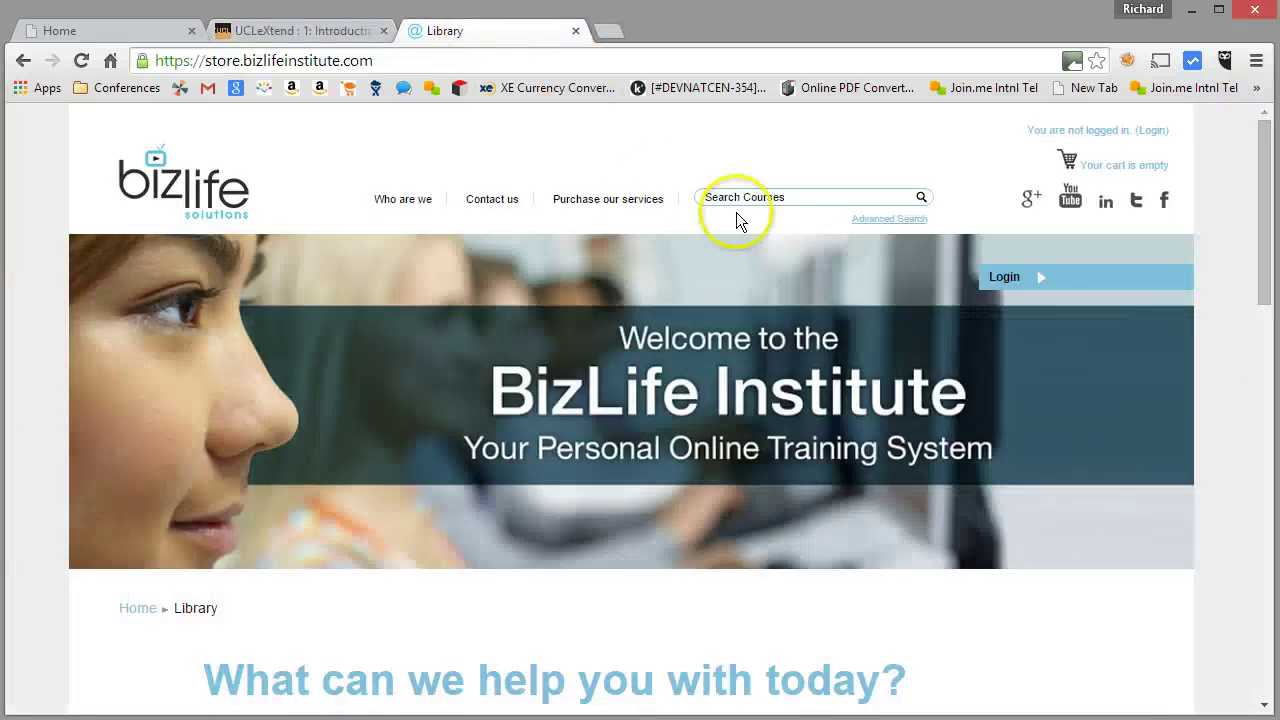
{"action": "left_click_drag", "start_coordinate": [1261, 252], "coordinate": [1271, 440]}
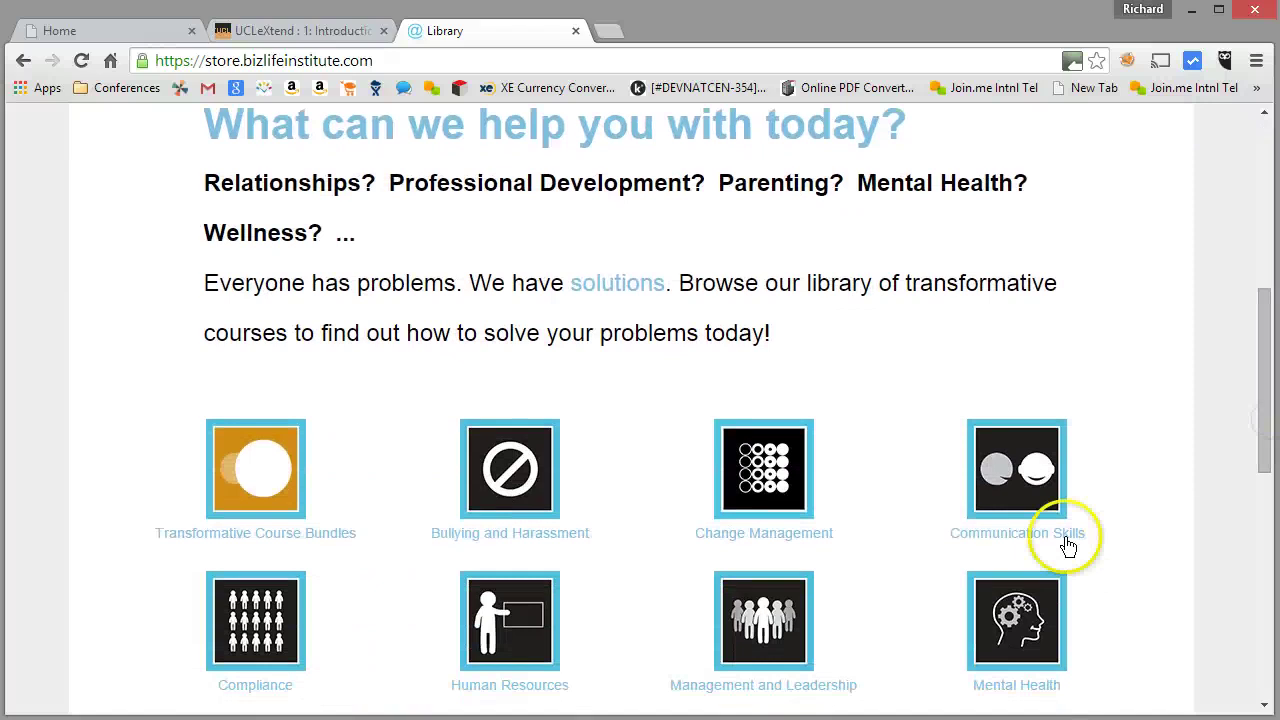
{"action": "left_click", "coordinate": [1033, 540]}
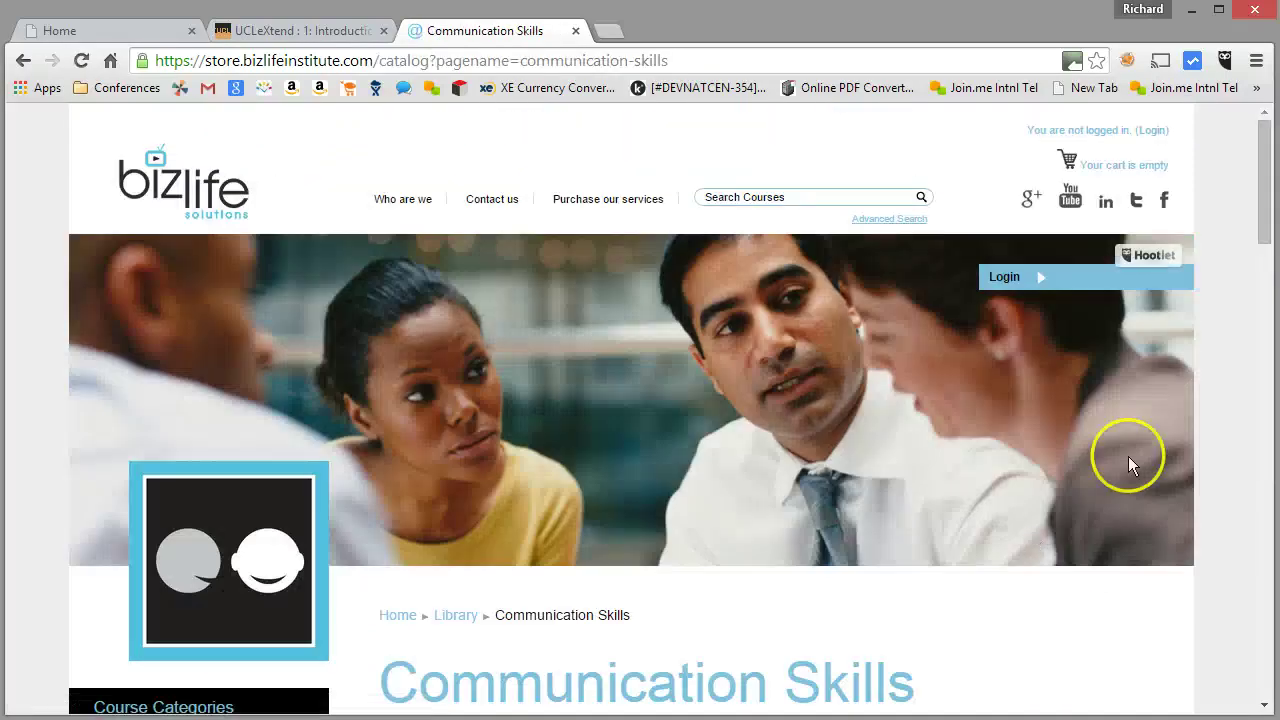
{"action": "left_click_drag", "start_coordinate": [1260, 197], "coordinate": [1238, 351]}
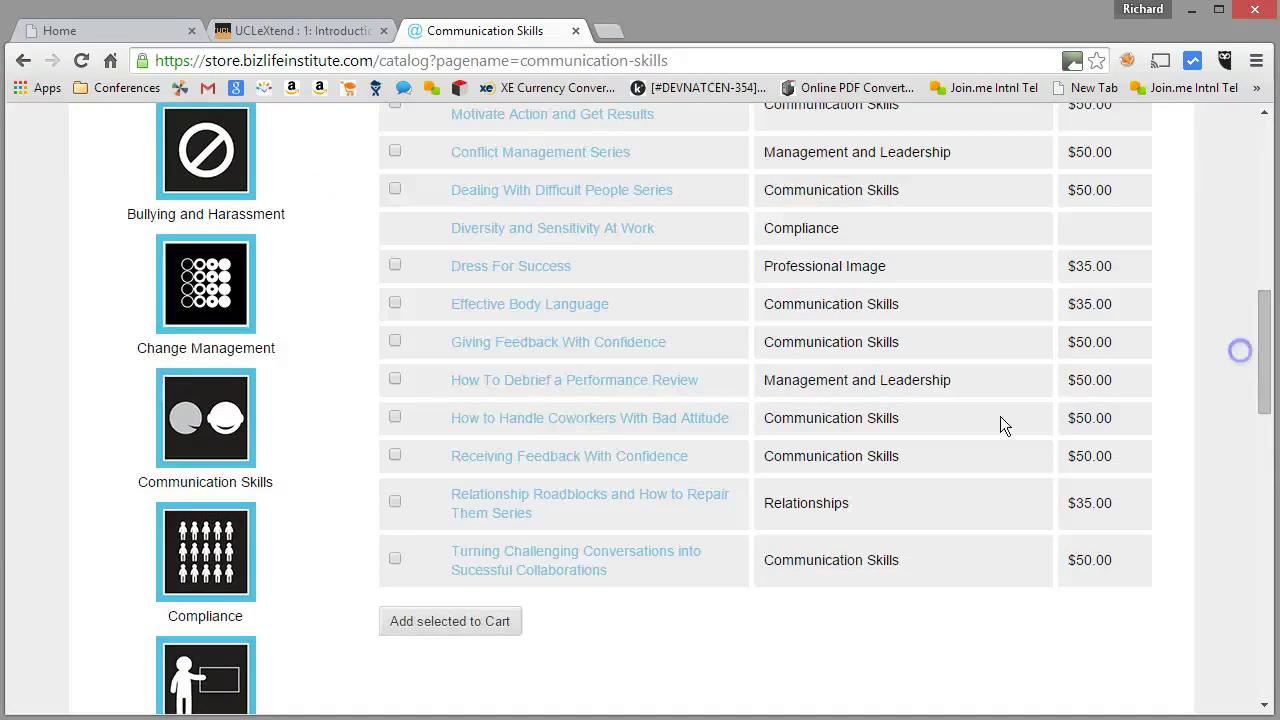
Add the ticked debrief and challenging conversations courses to the cart for $100.00
{"action": "left_click", "coordinate": [395, 560]}
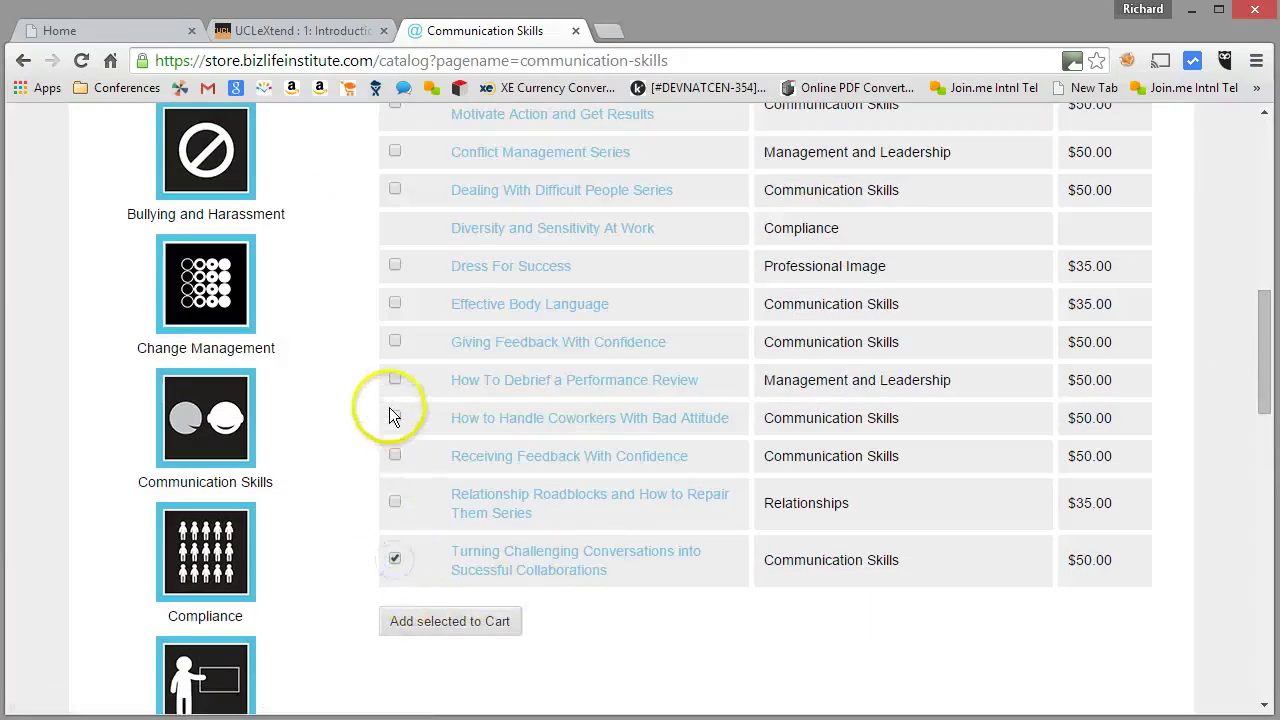
{"action": "left_click", "coordinate": [455, 618]}
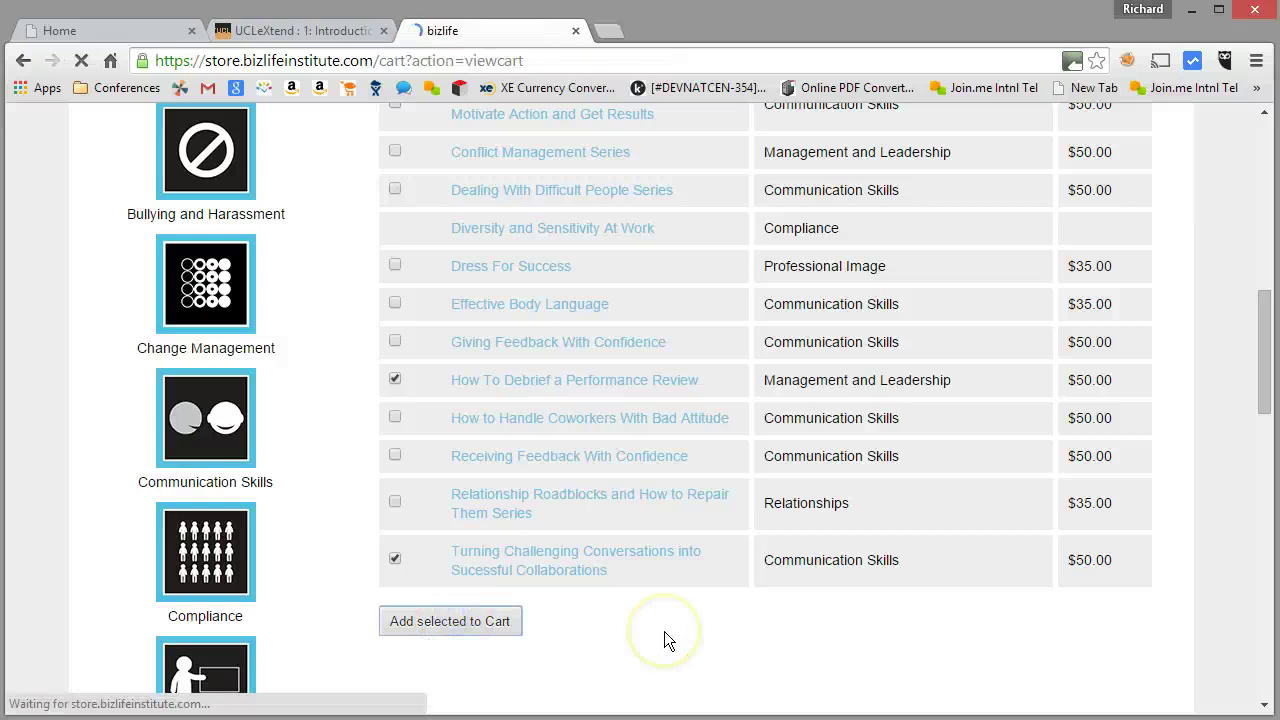
{"action": "scroll", "coordinate": [868, 540], "scroll_direction": "down", "scroll_amount": 1}
{"action": "scroll", "coordinate": [868, 533], "scroll_direction": "down", "scroll_amount": 1}
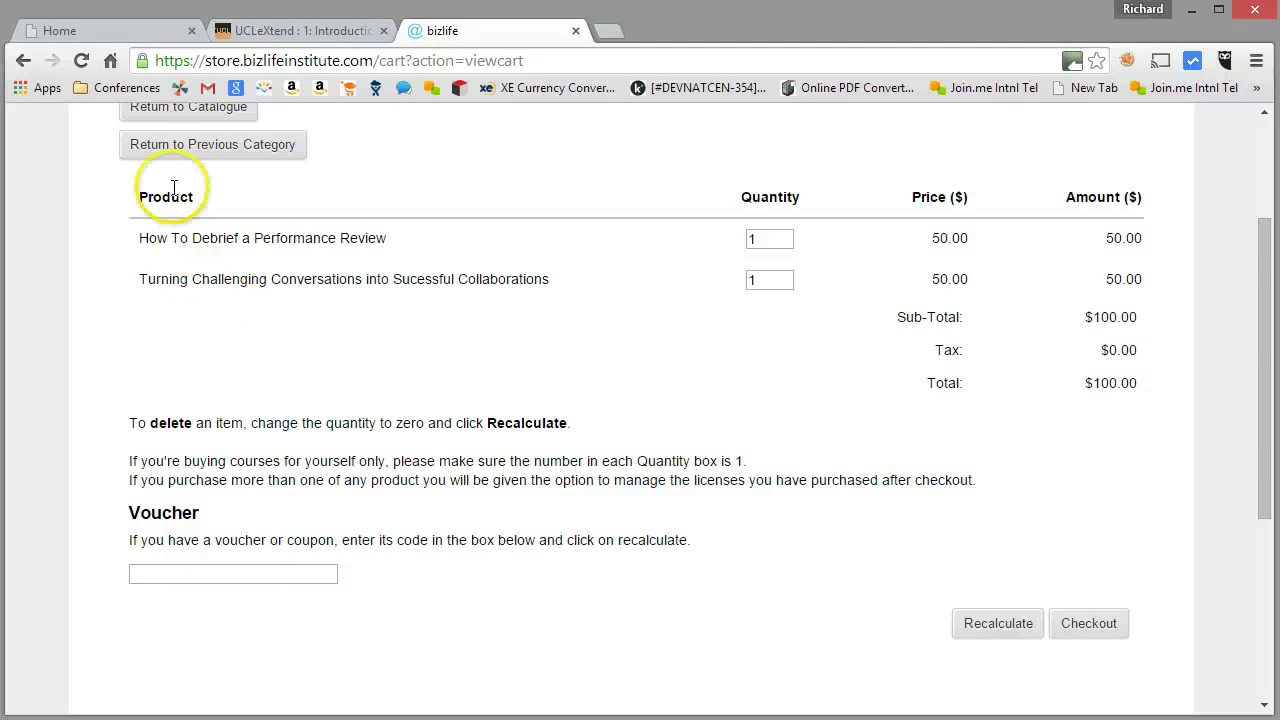
Scroll the demo store home page to Featured Courses and open Organic Chemistry
{"action": "left_click", "coordinate": [135, 40]}
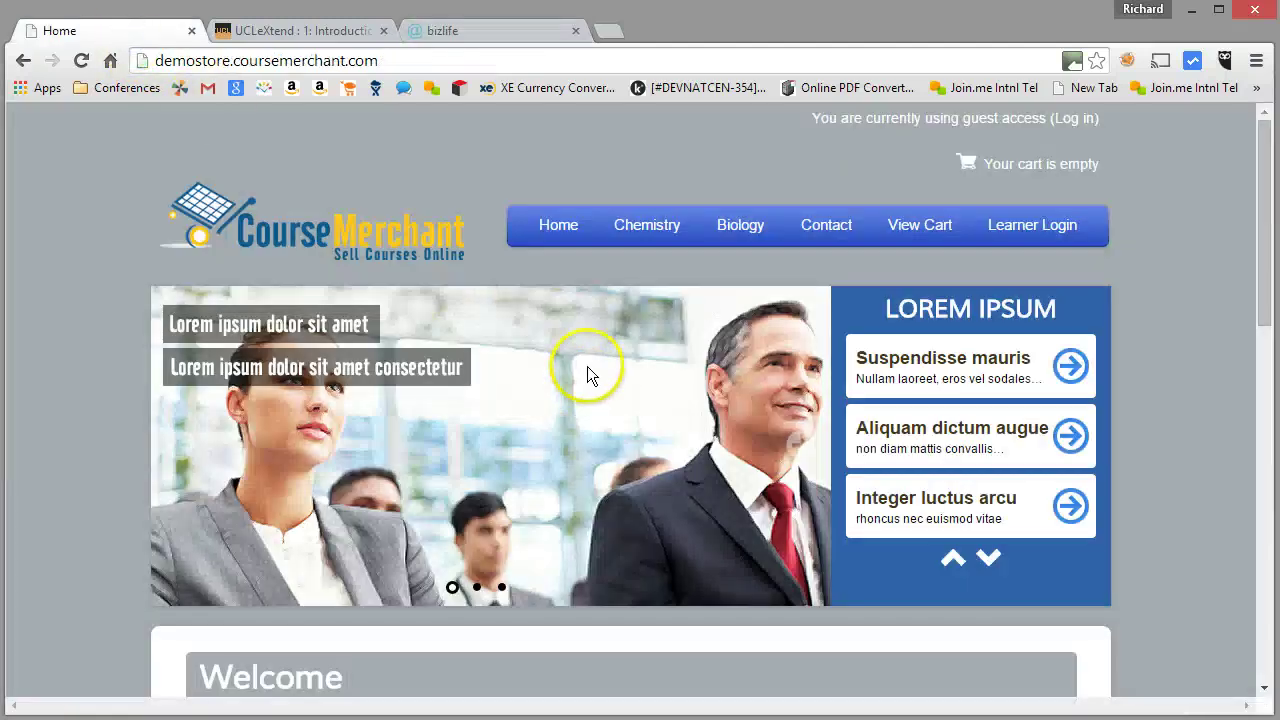
{"action": "scroll", "coordinate": [587, 368], "scroll_direction": "down", "scroll_amount": 4}
{"action": "scroll", "coordinate": [589, 370], "scroll_direction": "down", "scroll_amount": 2}
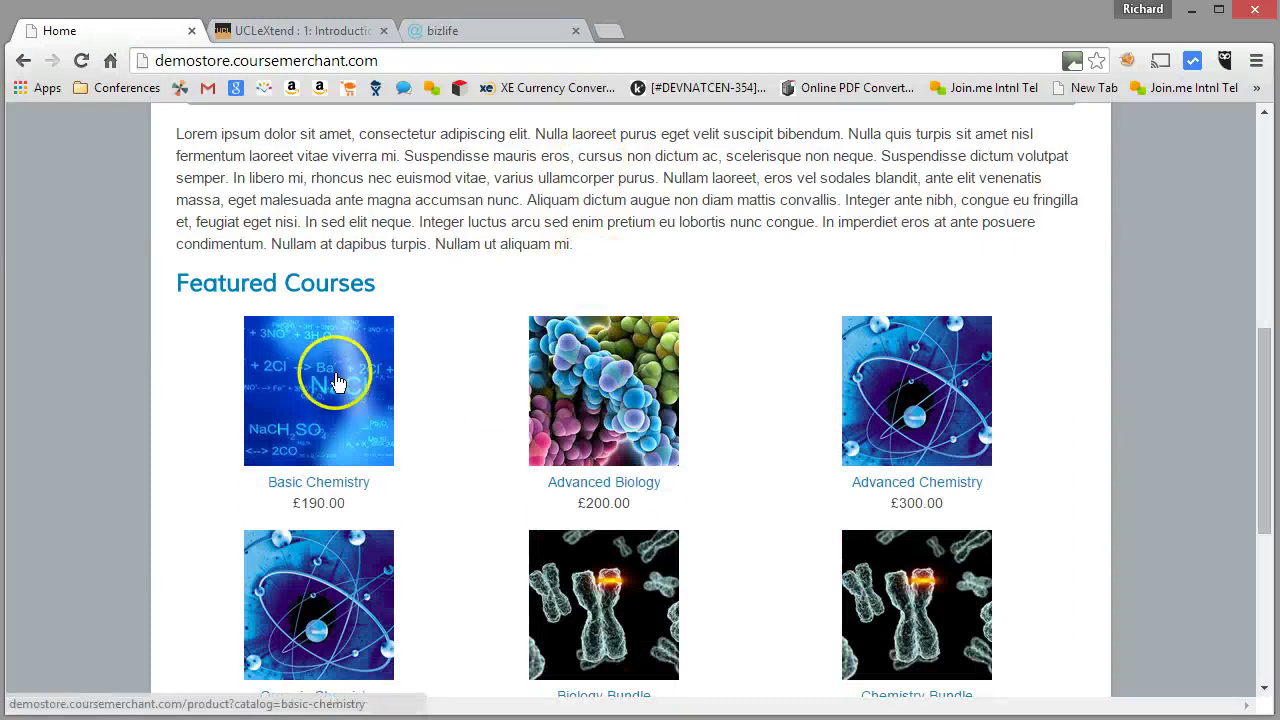
{"action": "scroll", "coordinate": [320, 360], "scroll_direction": "down", "scroll_amount": 1}
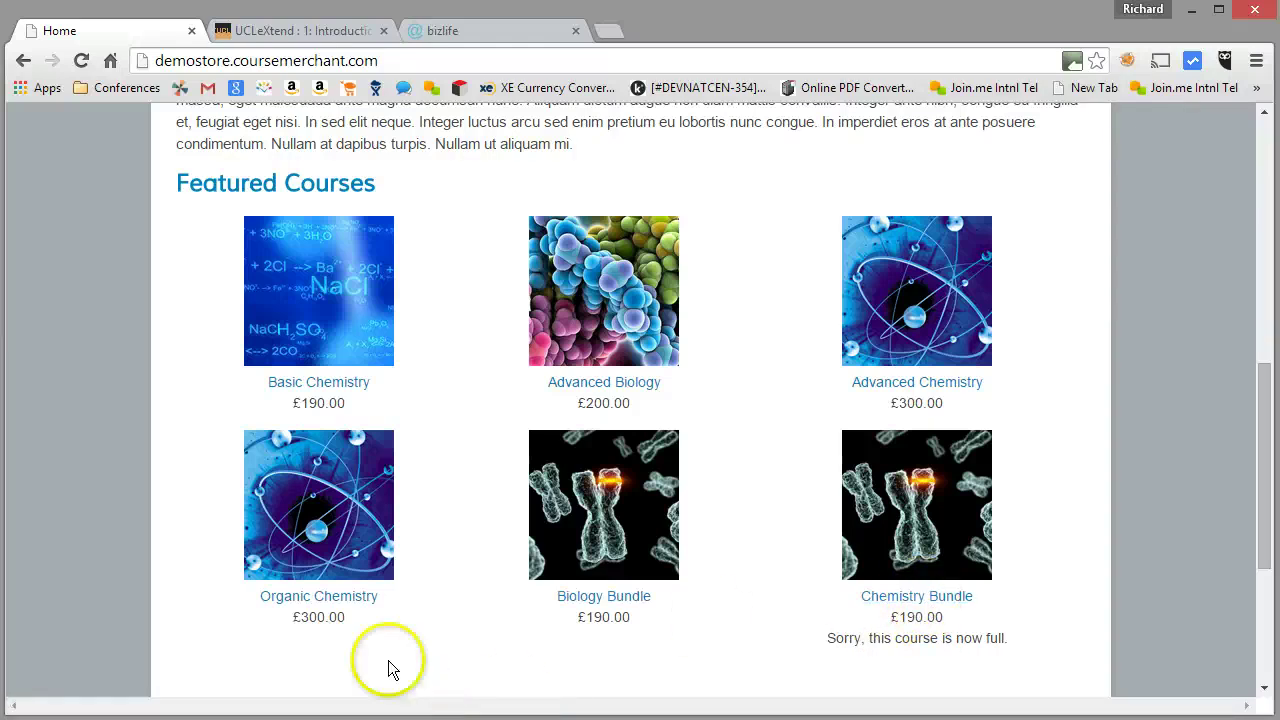
{"action": "left_click", "coordinate": [340, 600]}
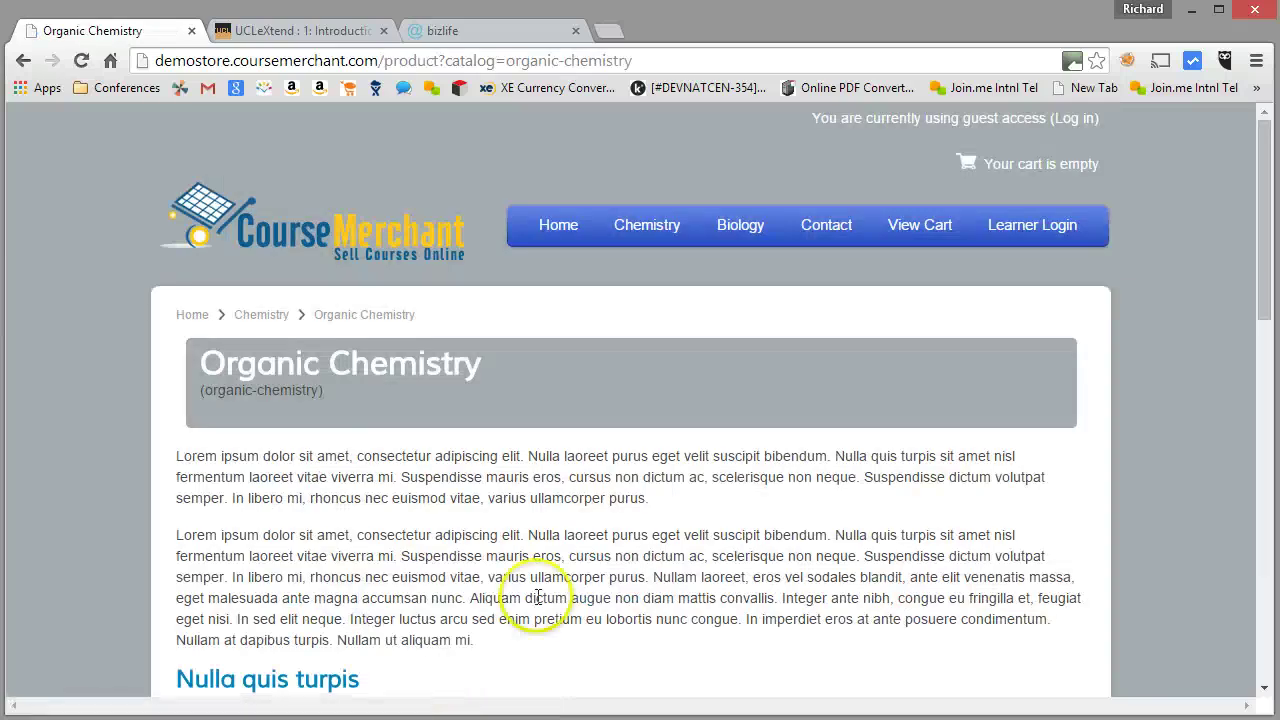
Buy one Organic Chemistry seat, bringing the cart to £300.00 plus £60.00 tax, £360.00 total
{"action": "scroll", "coordinate": [545, 600], "scroll_direction": "down", "scroll_amount": 2}
{"action": "scroll", "coordinate": [408, 300], "scroll_direction": "down", "scroll_amount": 5}
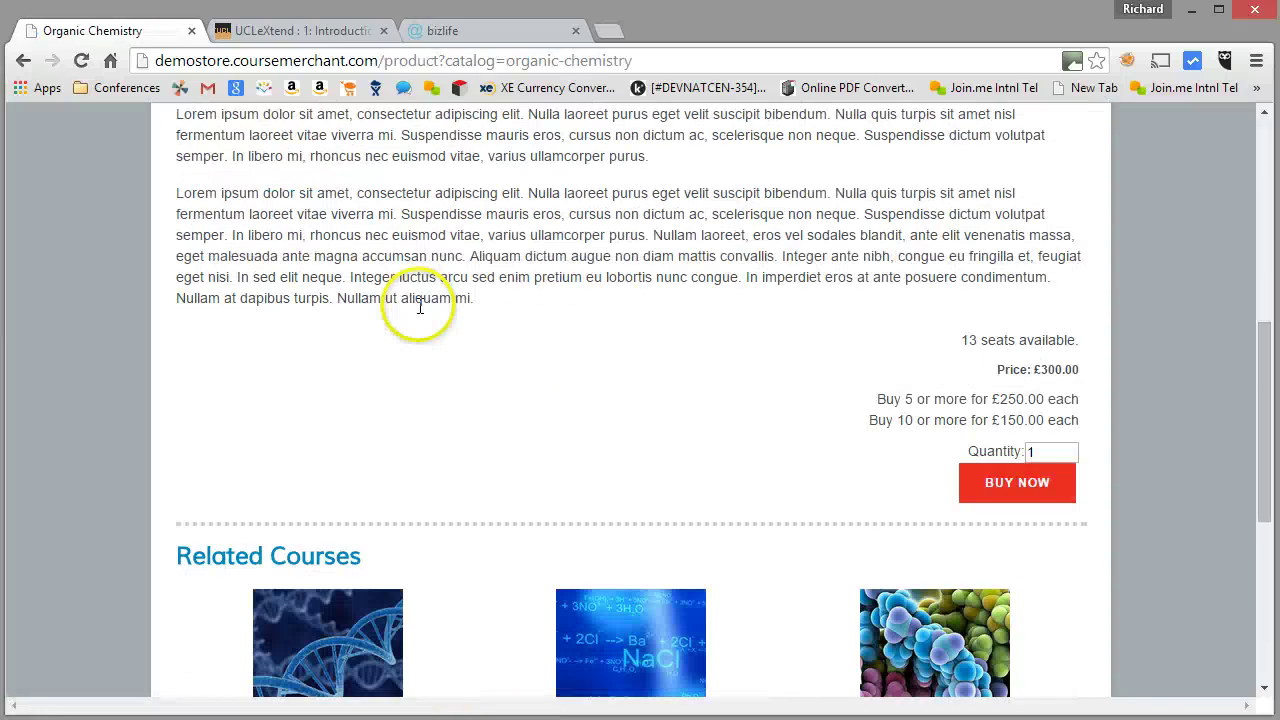
{"action": "left_click_drag", "start_coordinate": [177, 456], "coordinate": [349, 461]}
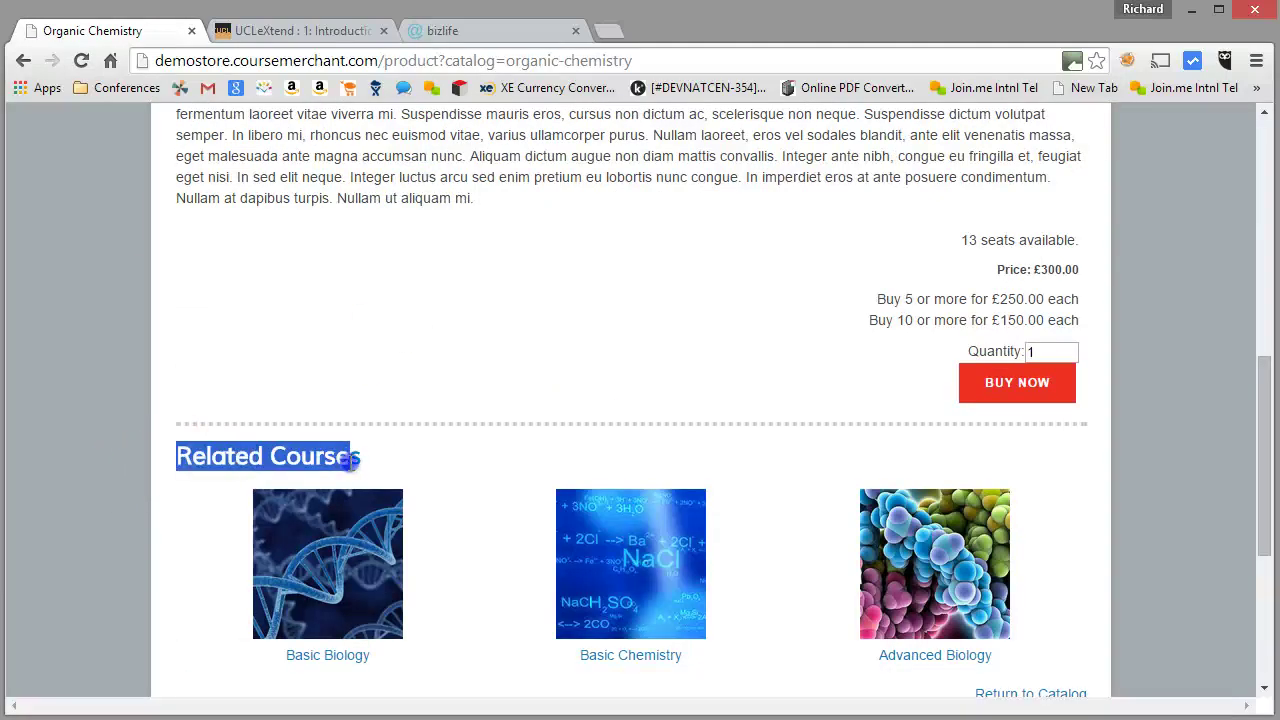
{"action": "left_click", "coordinate": [561, 492]}
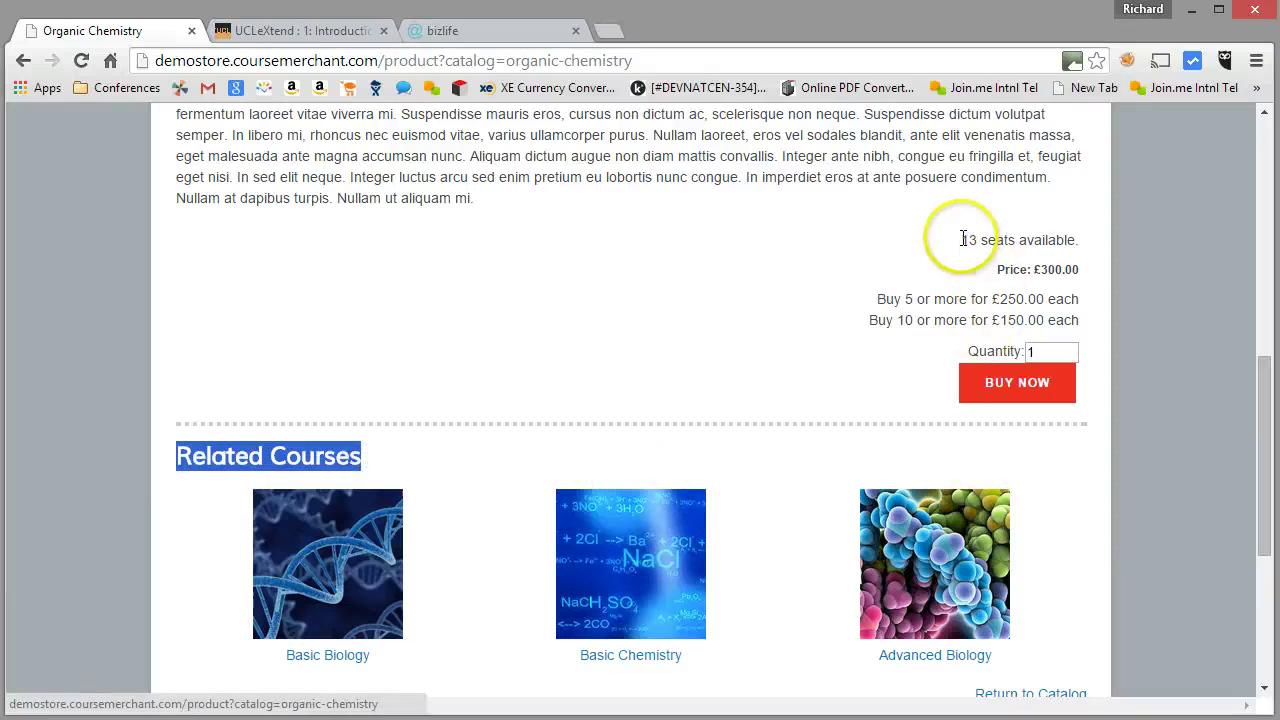
{"action": "left_click_drag", "start_coordinate": [963, 239], "coordinate": [1080, 241]}
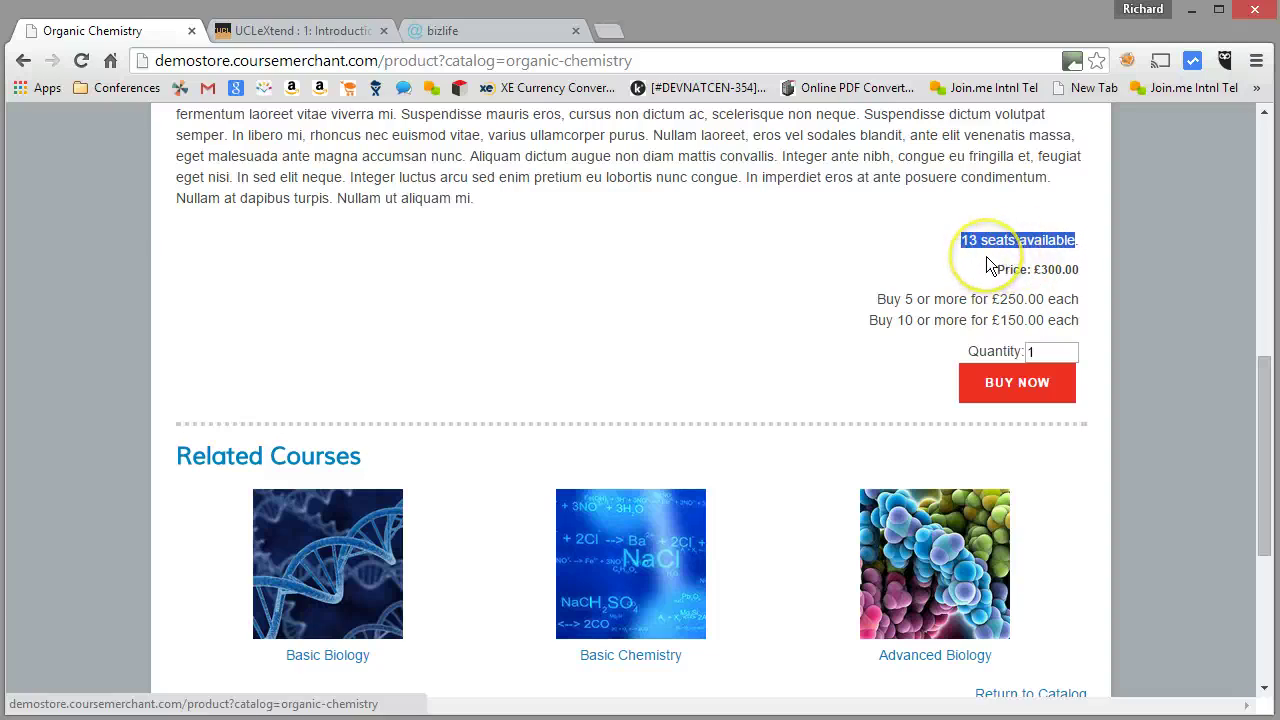
{"action": "double_click", "coordinate": [1030, 351]}
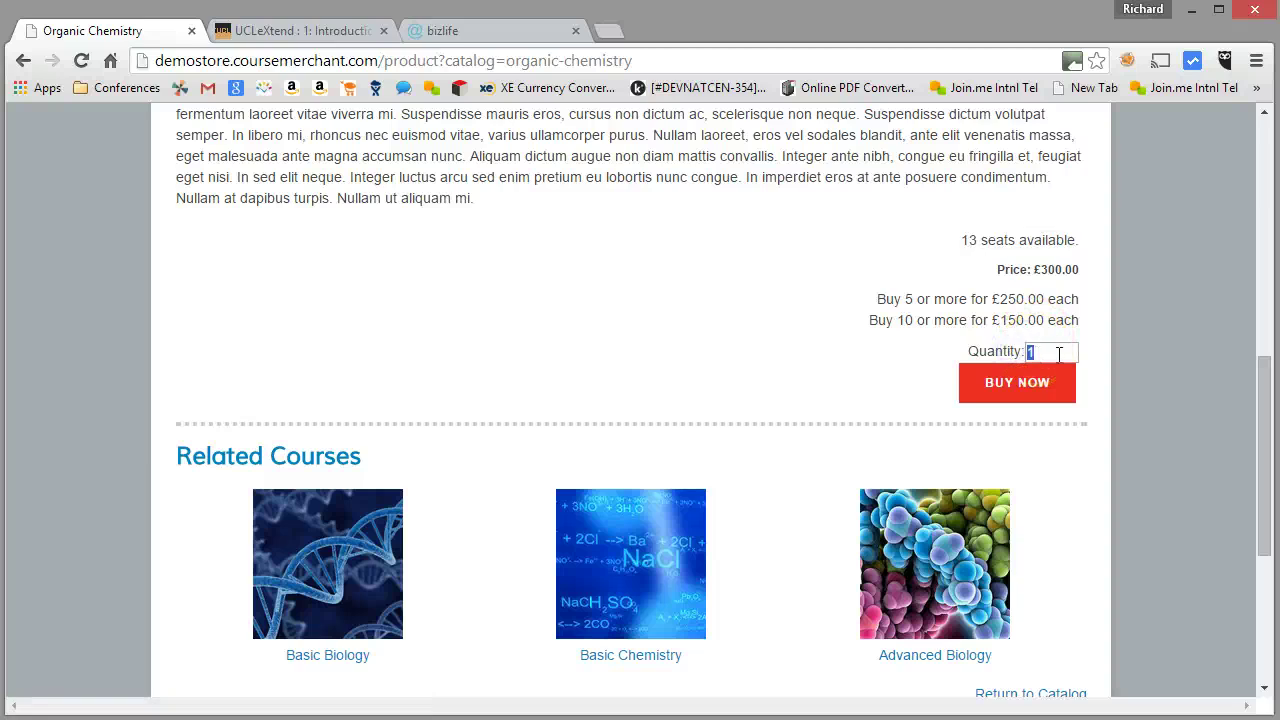
{"action": "left_click", "coordinate": [1010, 383]}
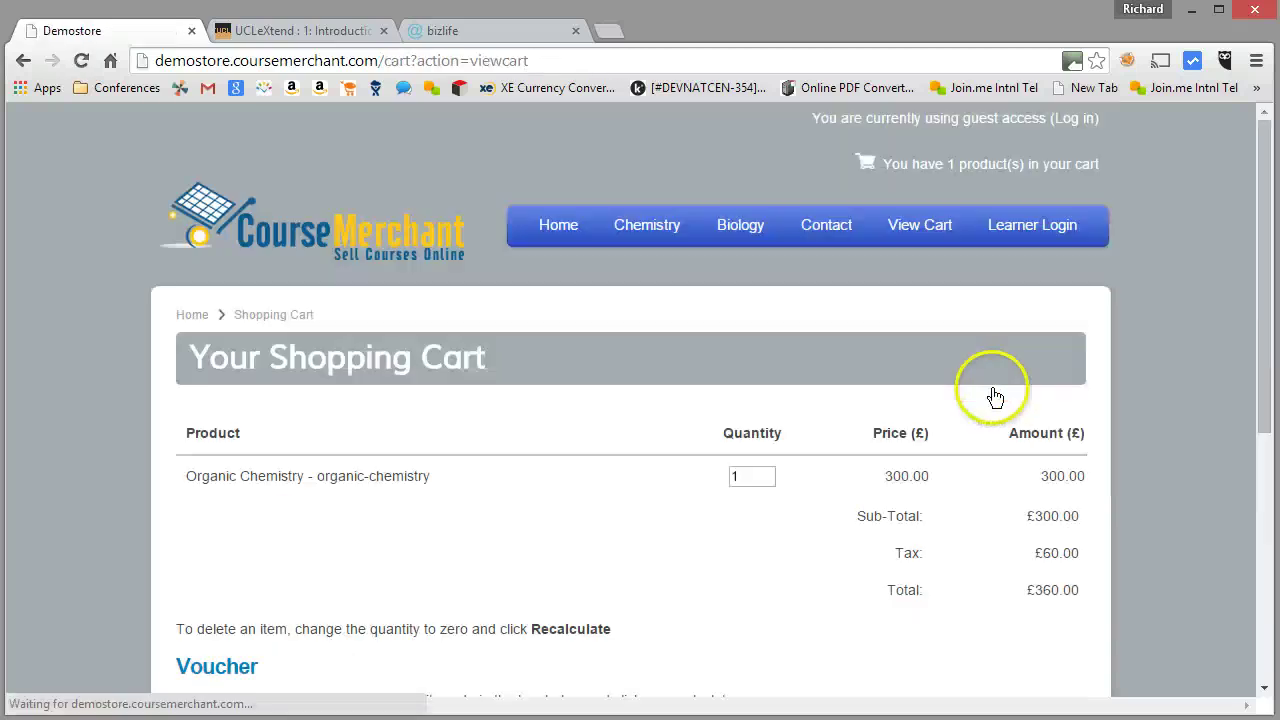
Apply voucher code 'half' for a £150.00 discount and a £180.00 total with £30.00 tax
{"action": "scroll", "coordinate": [992, 396], "scroll_direction": "down", "scroll_amount": 1}
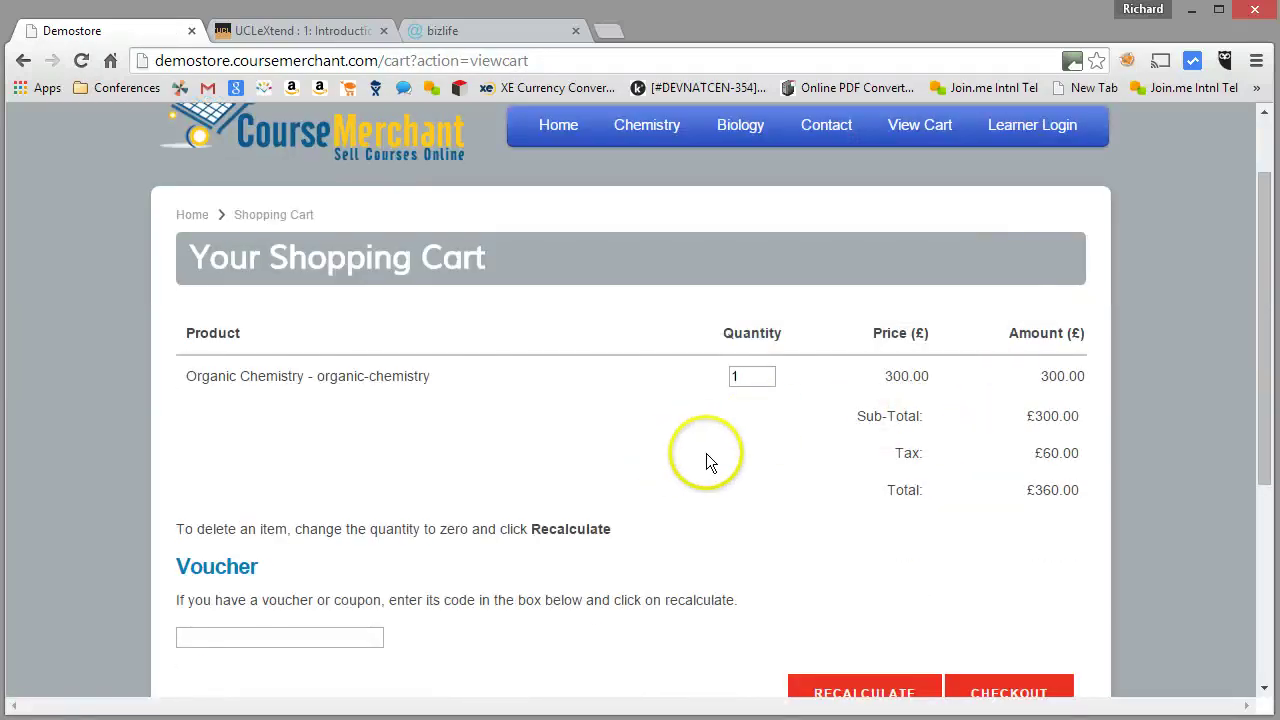
{"action": "scroll", "coordinate": [707, 460], "scroll_direction": "down", "scroll_amount": 1}
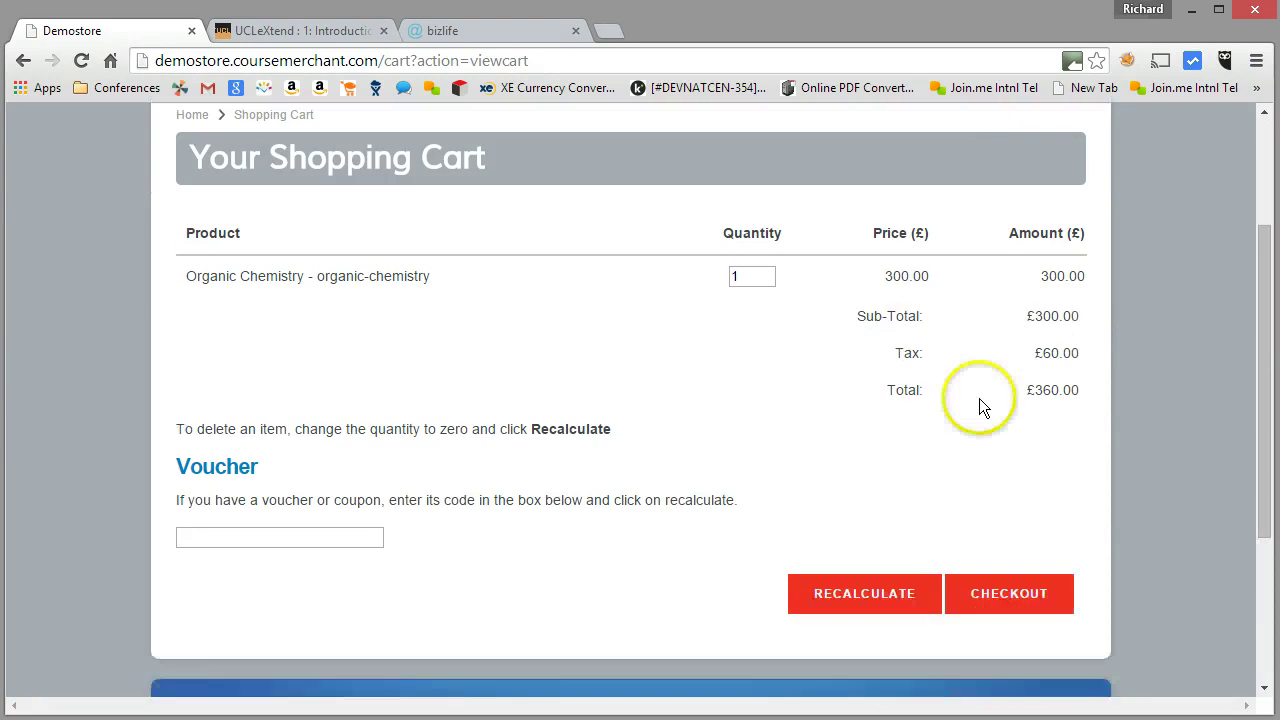
{"action": "left_click", "coordinate": [241, 539]}
{"action": "type", "text": "jhe"}
{"action": "key", "text": "BackSpace"}
{"action": "key", "text": "BackSpace"}
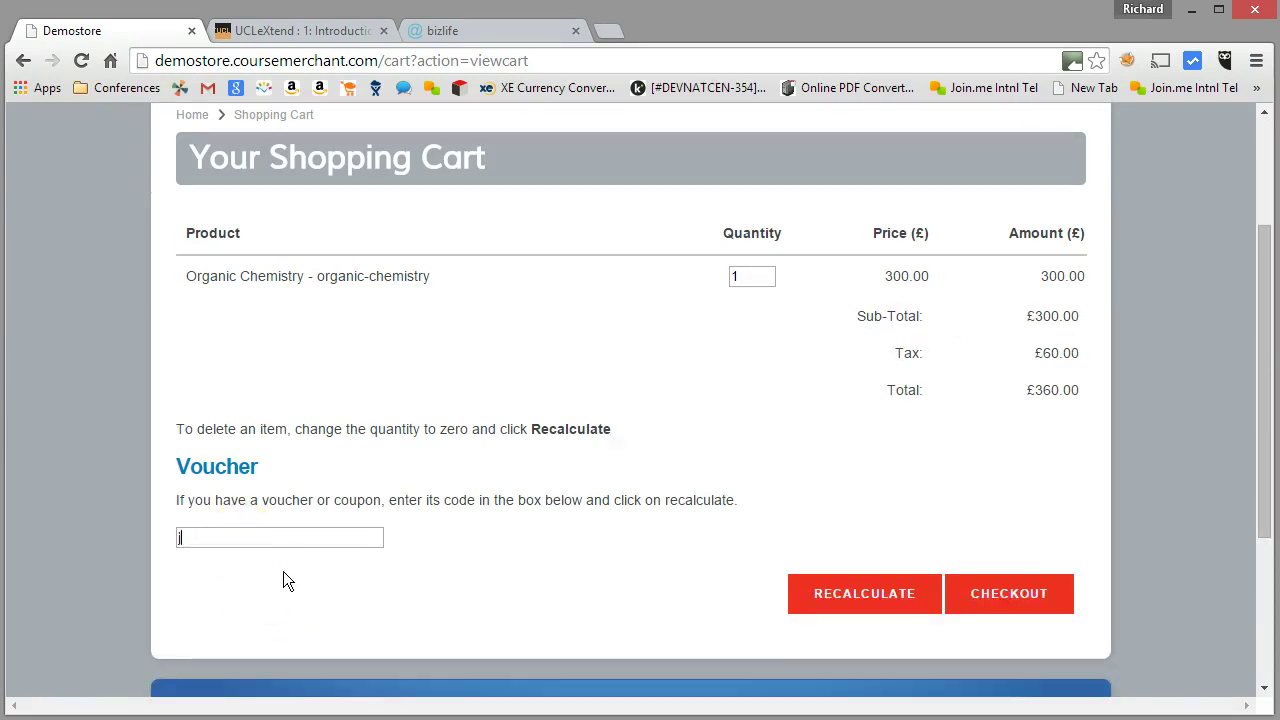
{"action": "key", "text": "BackSpace"}
{"action": "type", "text": "half"}
{"action": "key", "text": "Return"}
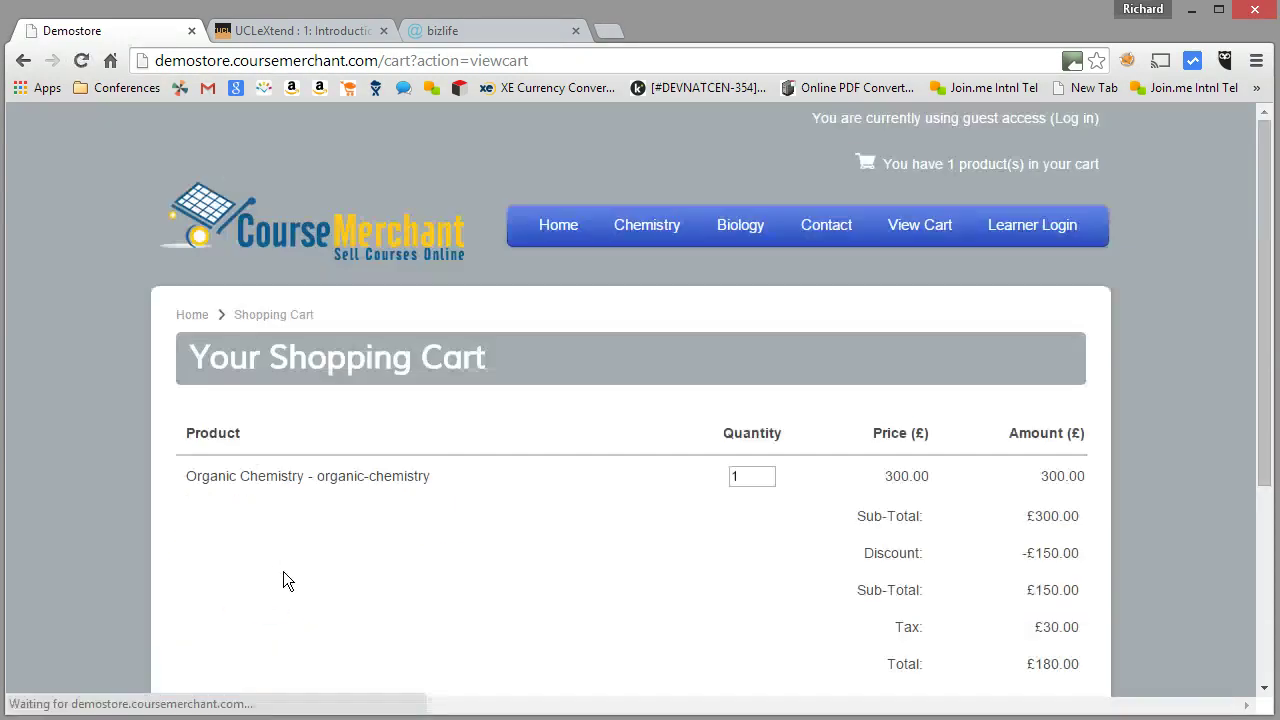
{"action": "scroll", "coordinate": [574, 480], "scroll_direction": "down", "scroll_amount": 1}
{"action": "scroll", "coordinate": [698, 489], "scroll_direction": "down", "scroll_amount": 1}
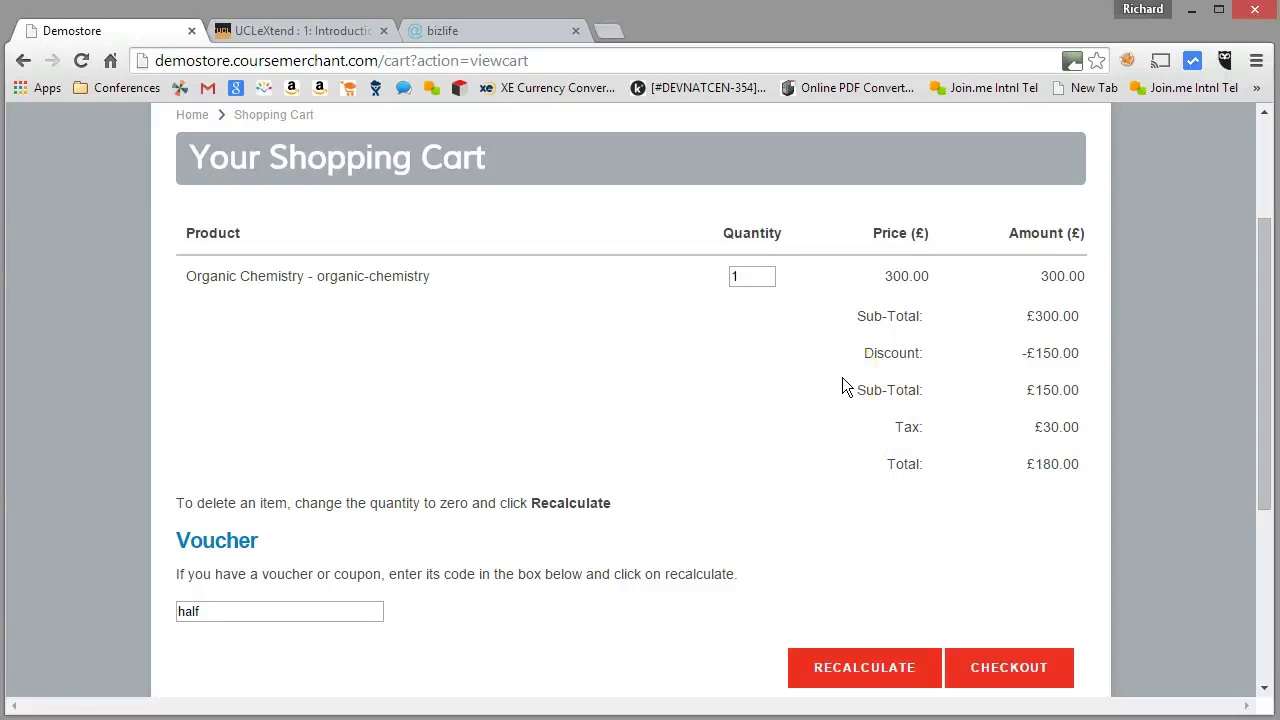
{"action": "left_click_drag", "start_coordinate": [1265, 486], "coordinate": [1262, 514]}
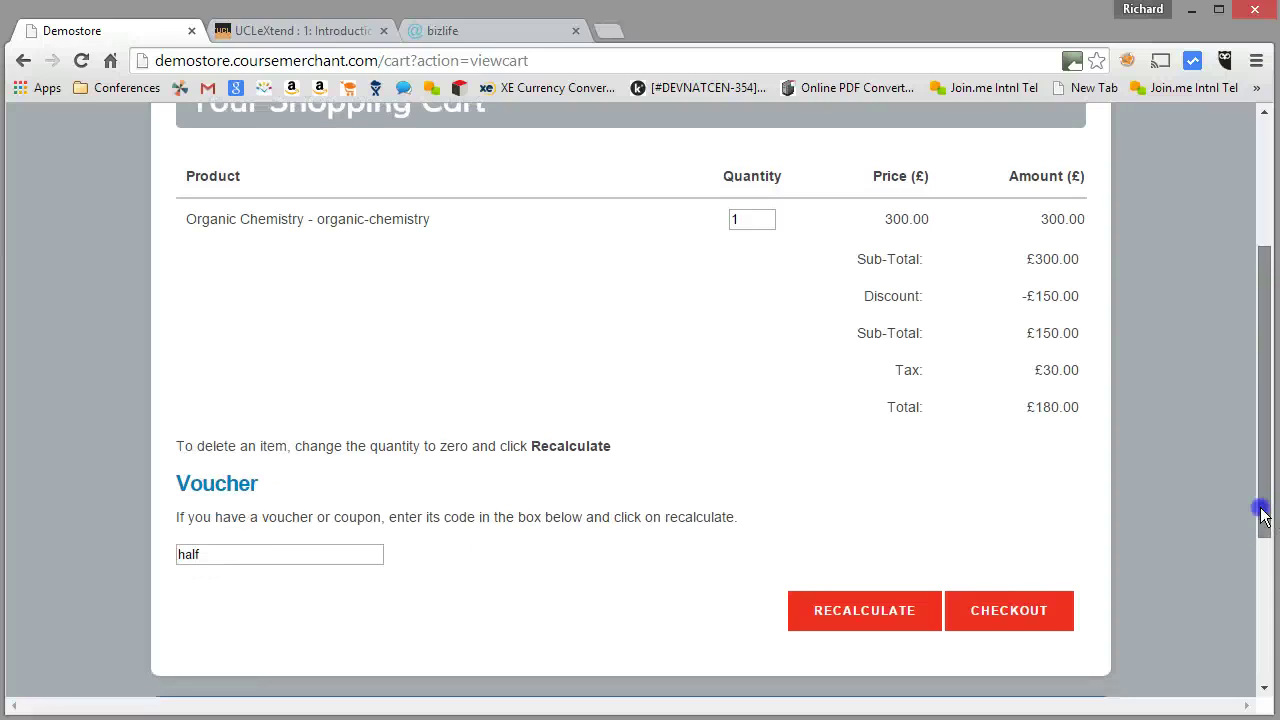
{"action": "left_click_drag", "start_coordinate": [1262, 514], "coordinate": [1260, 541]}
{"action": "left_click", "coordinate": [280, 485]}
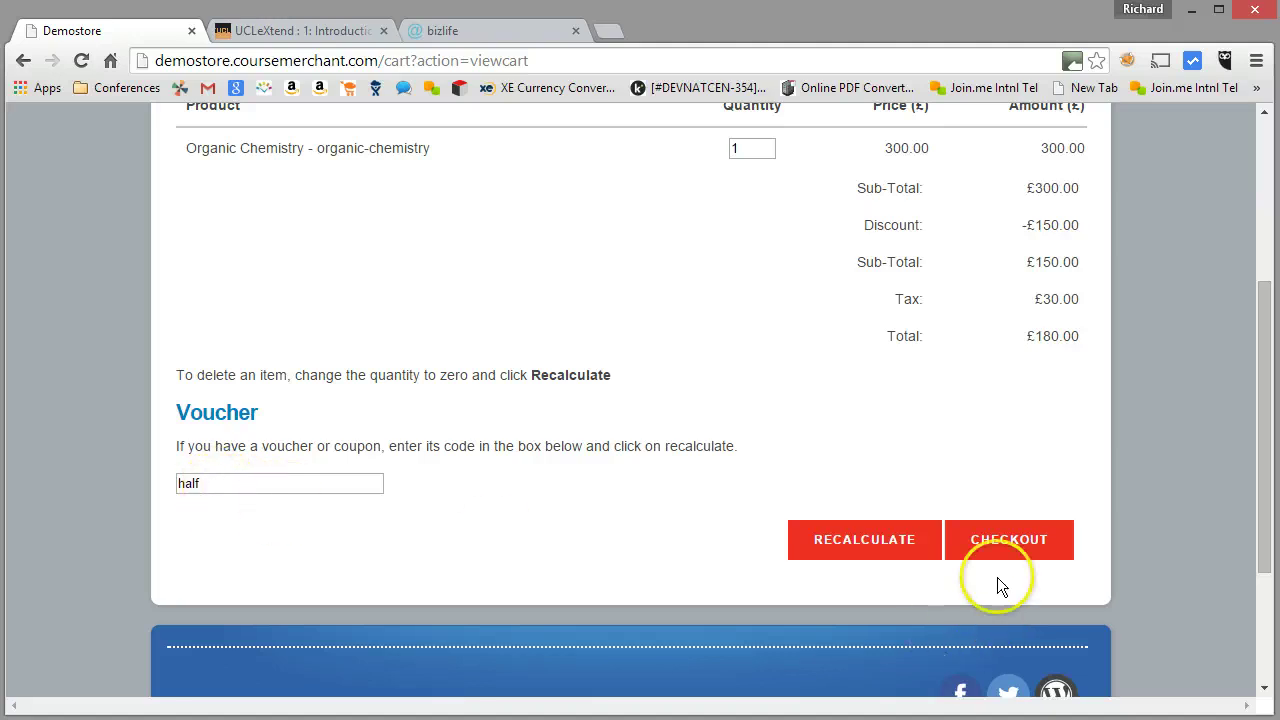
Check out the discounted cart and reach the Login page with prefilled credentials
{"action": "left_click", "coordinate": [1000, 548]}
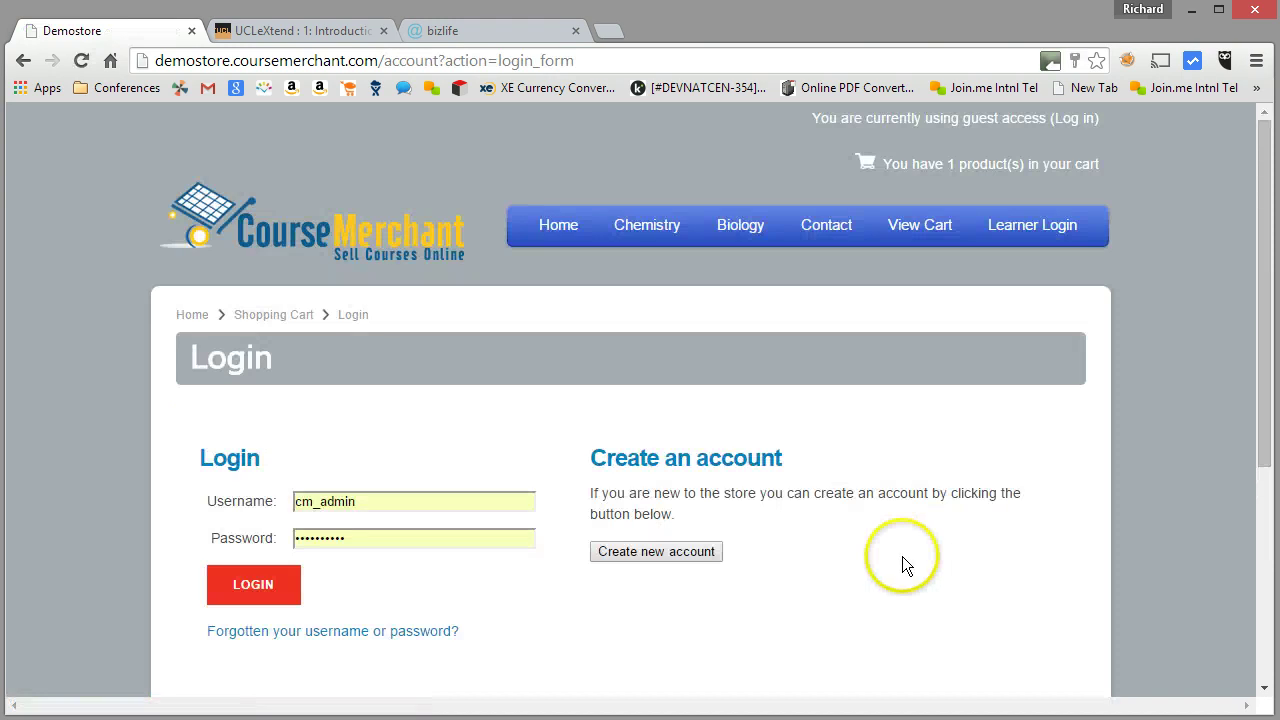
{"action": "scroll", "coordinate": [902, 556], "scroll_direction": "down", "scroll_amount": 2}
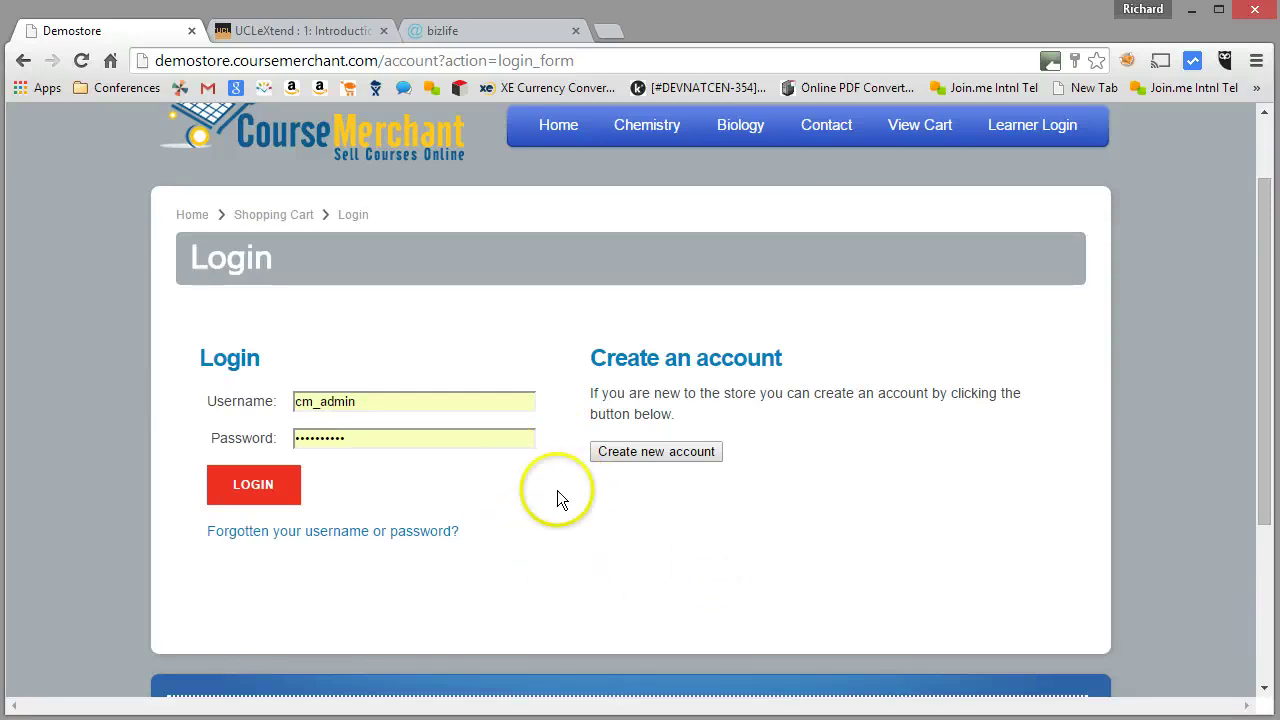
{"action": "double_click", "coordinate": [290, 401]}
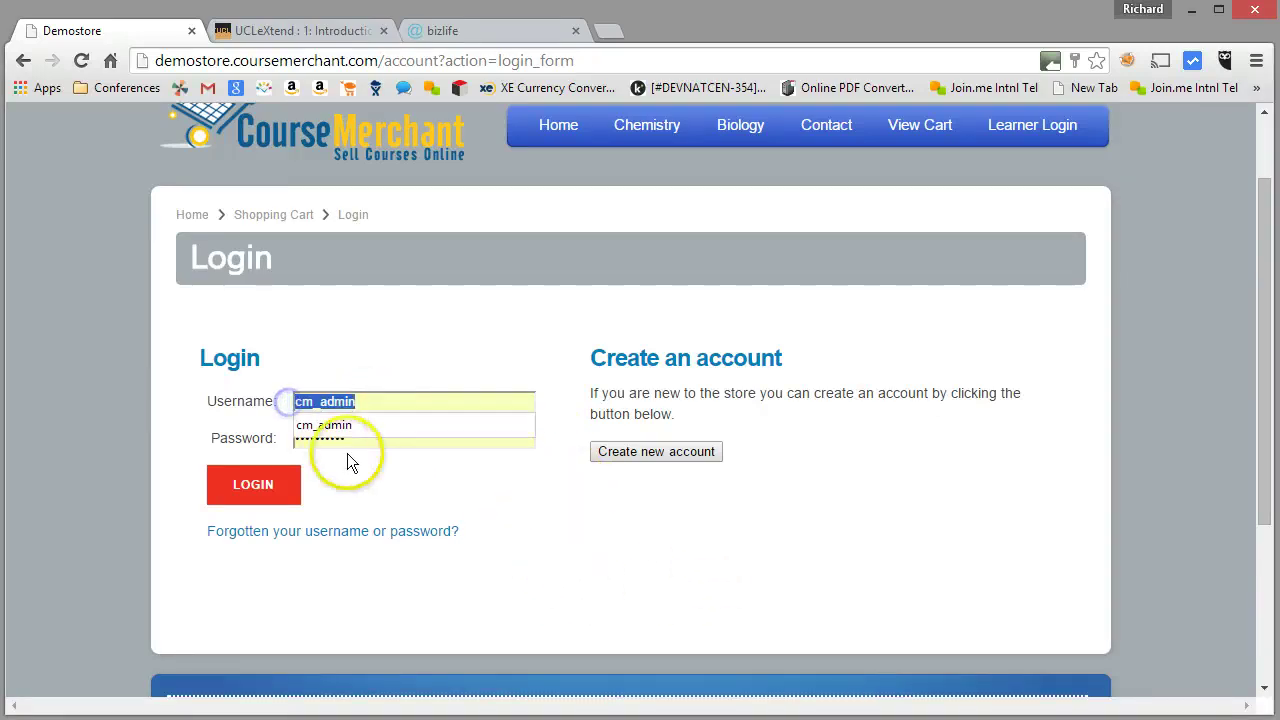
{"action": "left_click", "coordinate": [446, 473]}
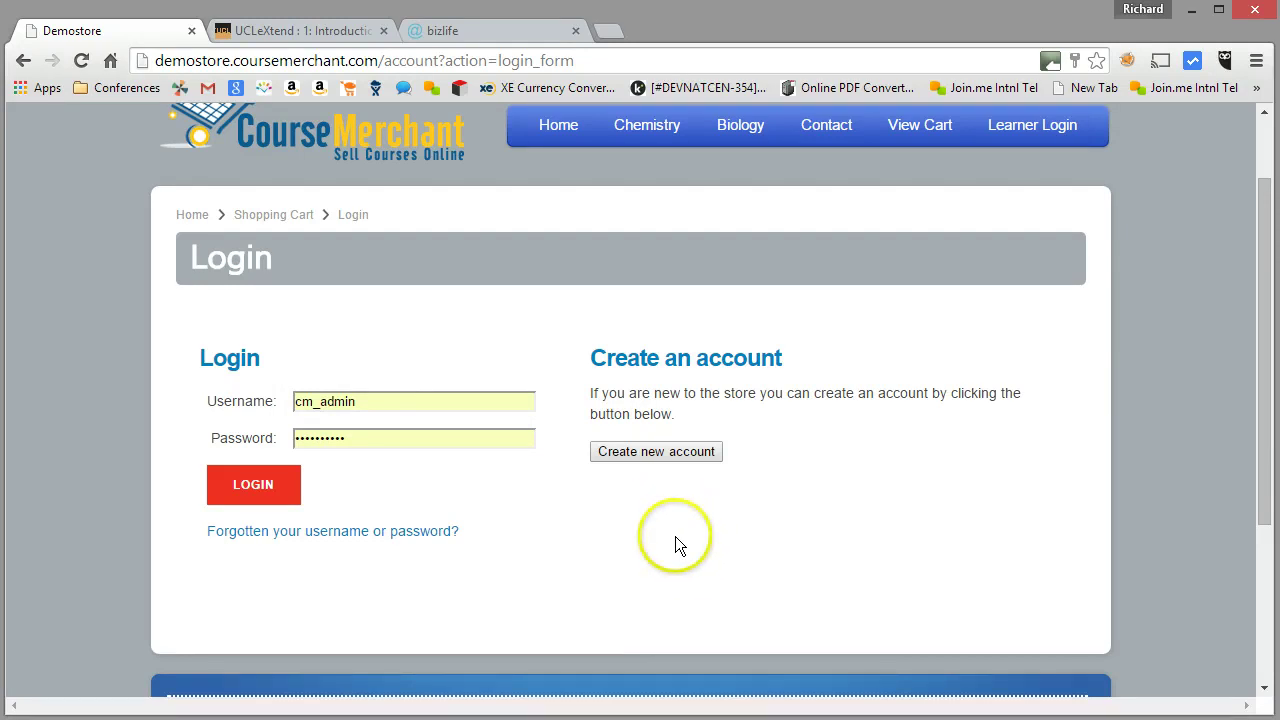
Start a new store account, entering a username and moving on through password and contact fields
{"action": "left_click", "coordinate": [635, 452]}
{"action": "scroll", "coordinate": [645, 470], "scroll_direction": "down", "scroll_amount": 2}
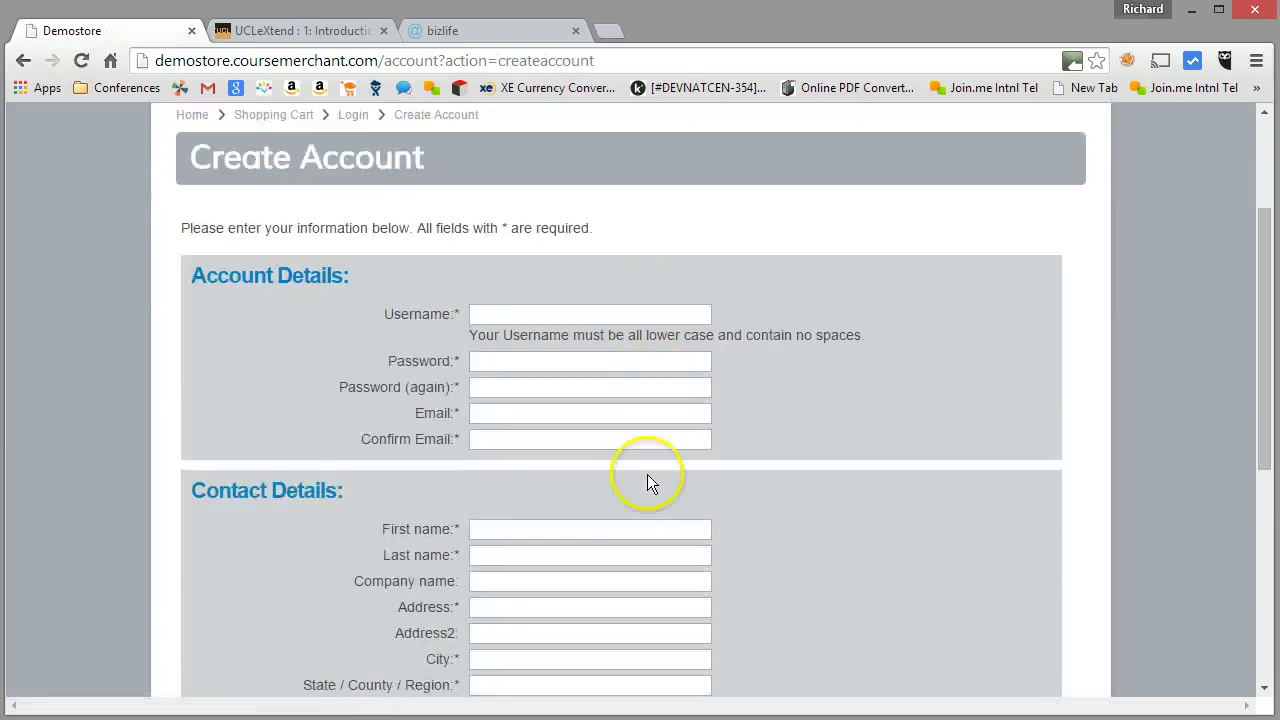
{"action": "scroll", "coordinate": [610, 430], "scroll_direction": "down", "scroll_amount": 1}
{"action": "left_click", "coordinate": [521, 214]}
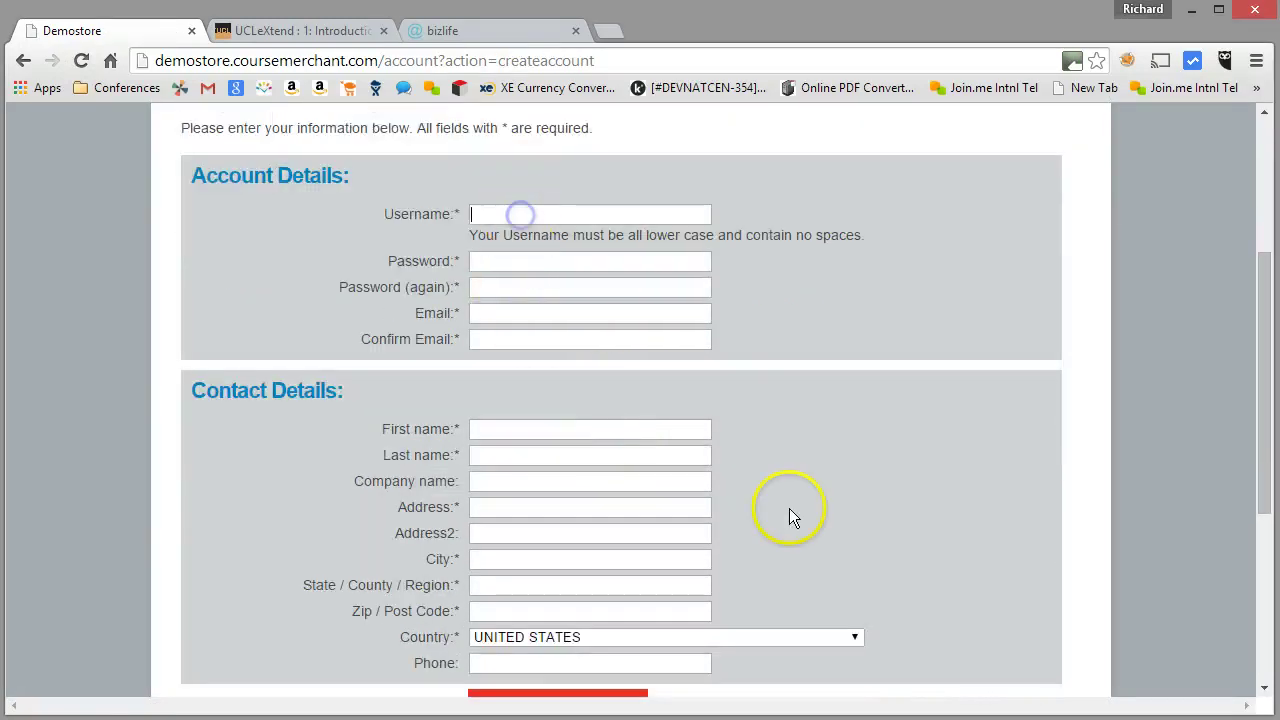
{"action": "type", "text": "rstest56789"}
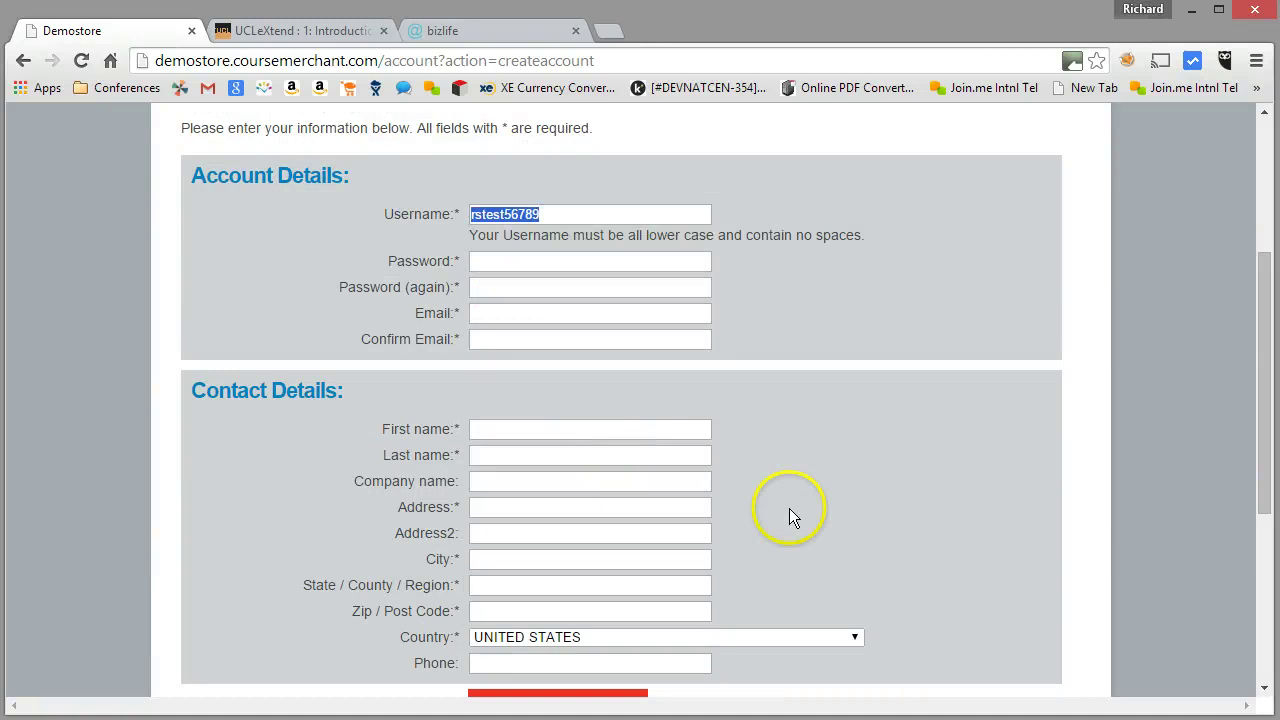
{"action": "key", "text": "Tab"}
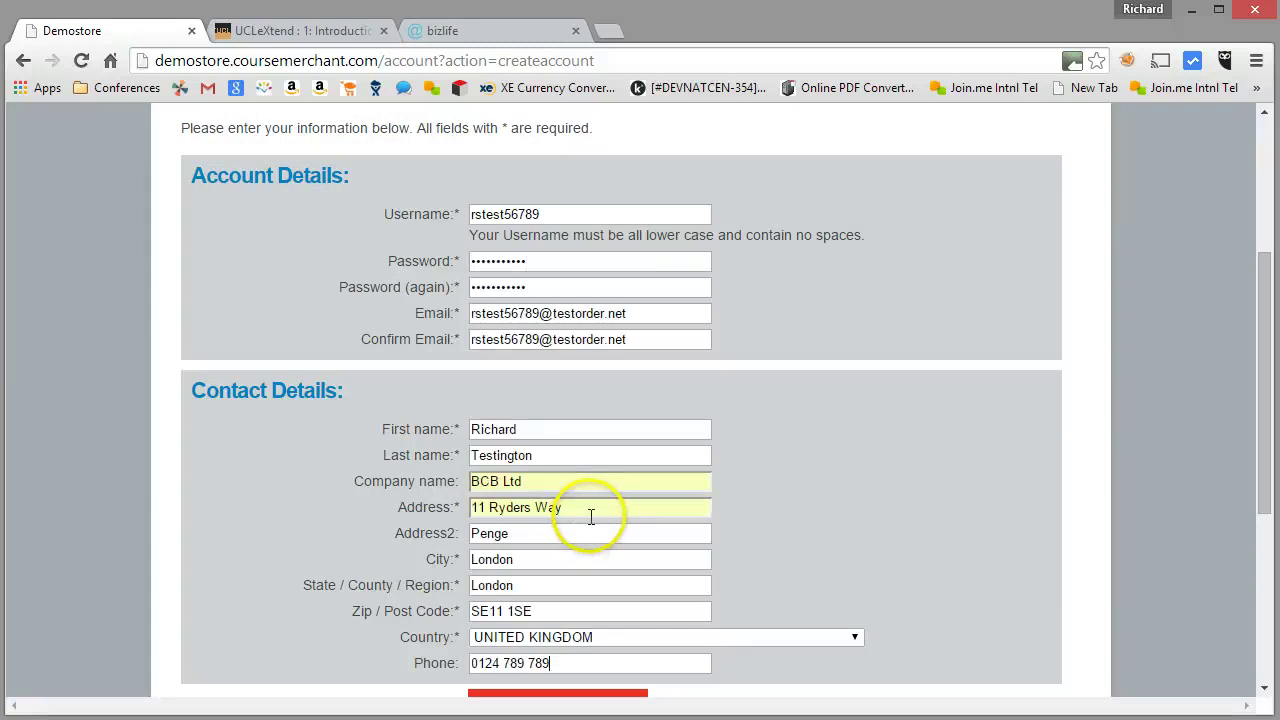
{"action": "scroll", "coordinate": [593, 517], "scroll_direction": "down", "scroll_amount": 1}
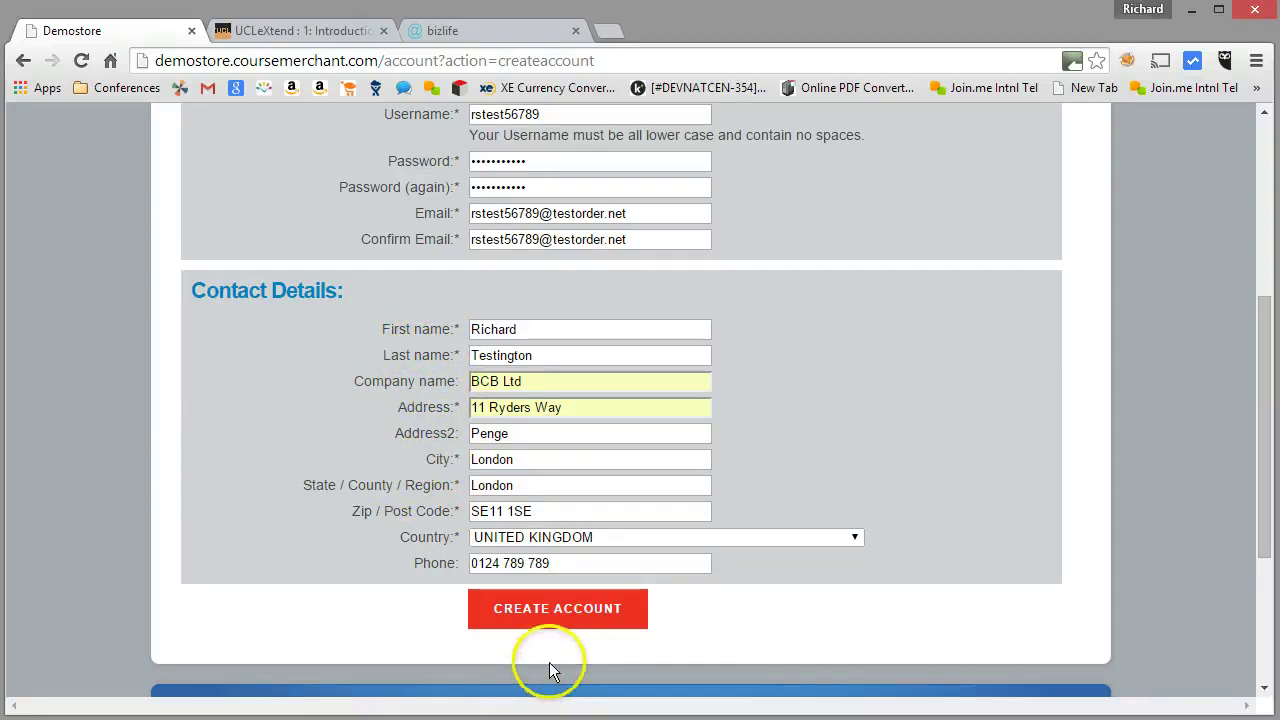
Create the account and review checkout showing the 50.00% membership discount and £90.00 total
{"action": "left_click", "coordinate": [550, 612]}
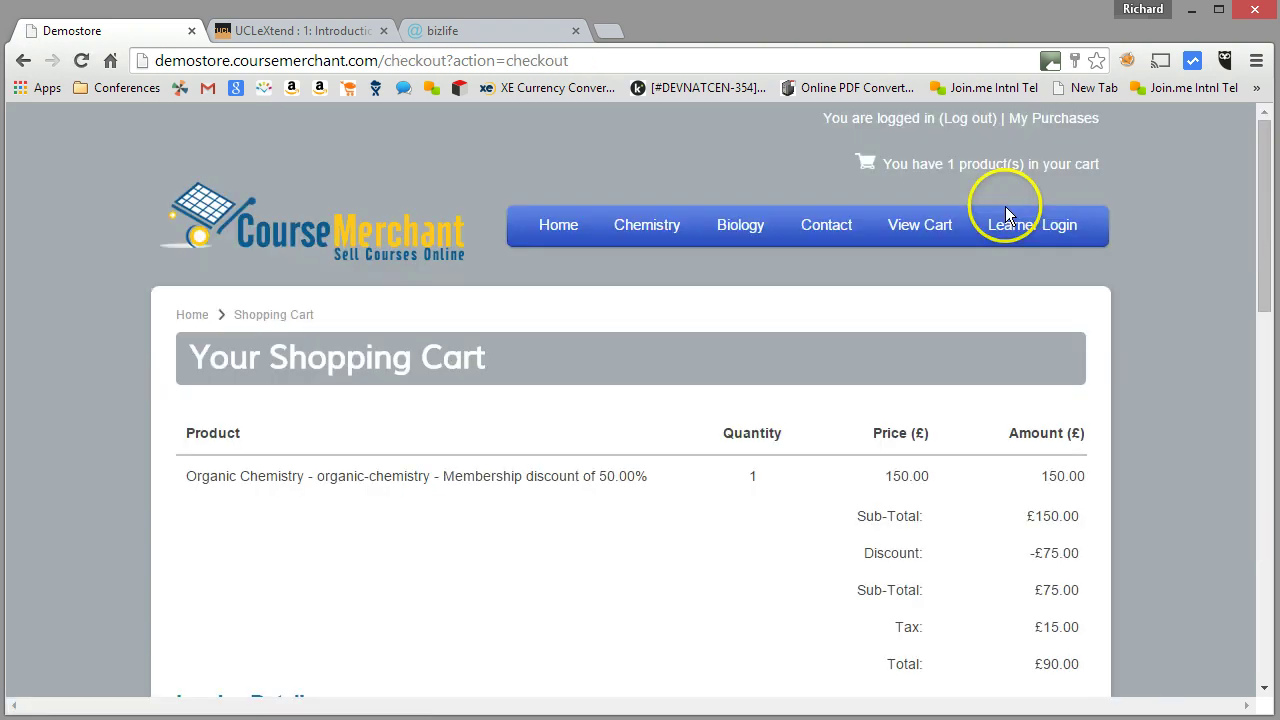
{"action": "scroll", "coordinate": [1005, 218], "scroll_direction": "down", "scroll_amount": 3}
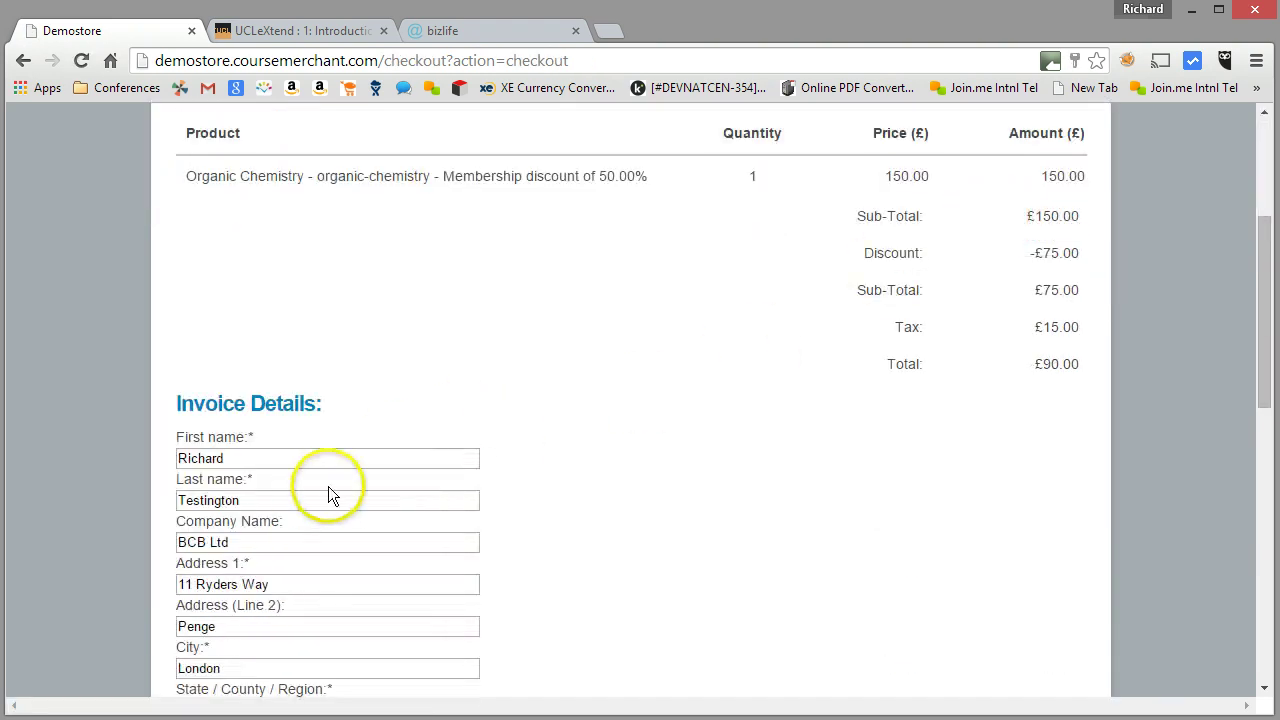
{"action": "scroll", "coordinate": [482, 472], "scroll_direction": "up", "scroll_amount": 1}
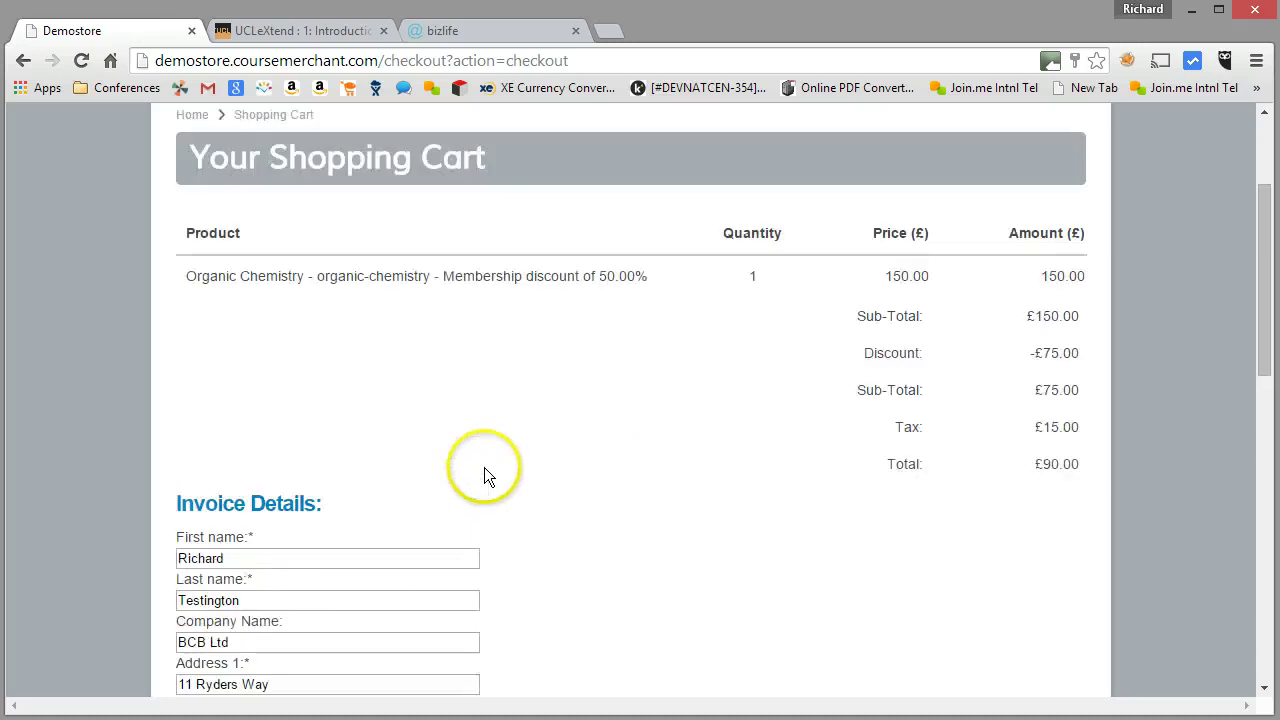
{"action": "left_click_drag", "start_coordinate": [443, 277], "coordinate": [645, 287]}
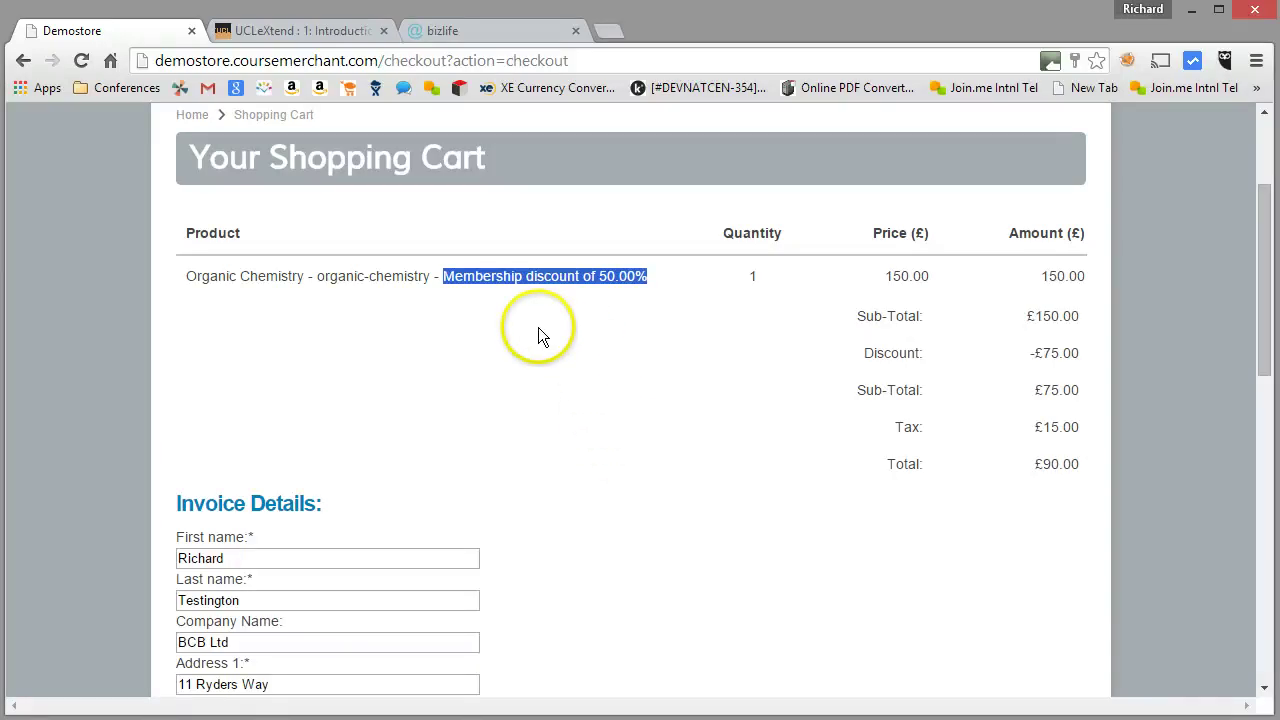
{"action": "left_click", "coordinate": [600, 283]}
{"action": "scroll", "coordinate": [607, 327], "scroll_direction": "down", "scroll_amount": 5}
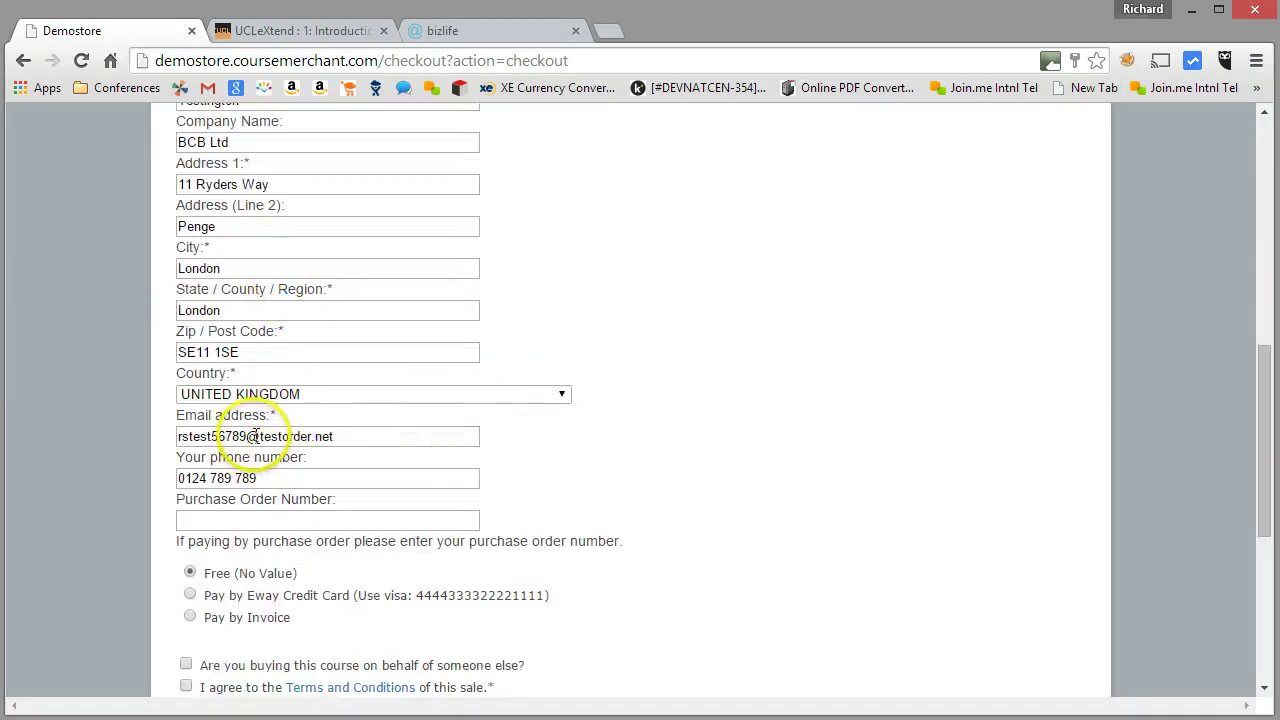
{"action": "left_click_drag", "start_coordinate": [260, 437], "coordinate": [343, 442]}
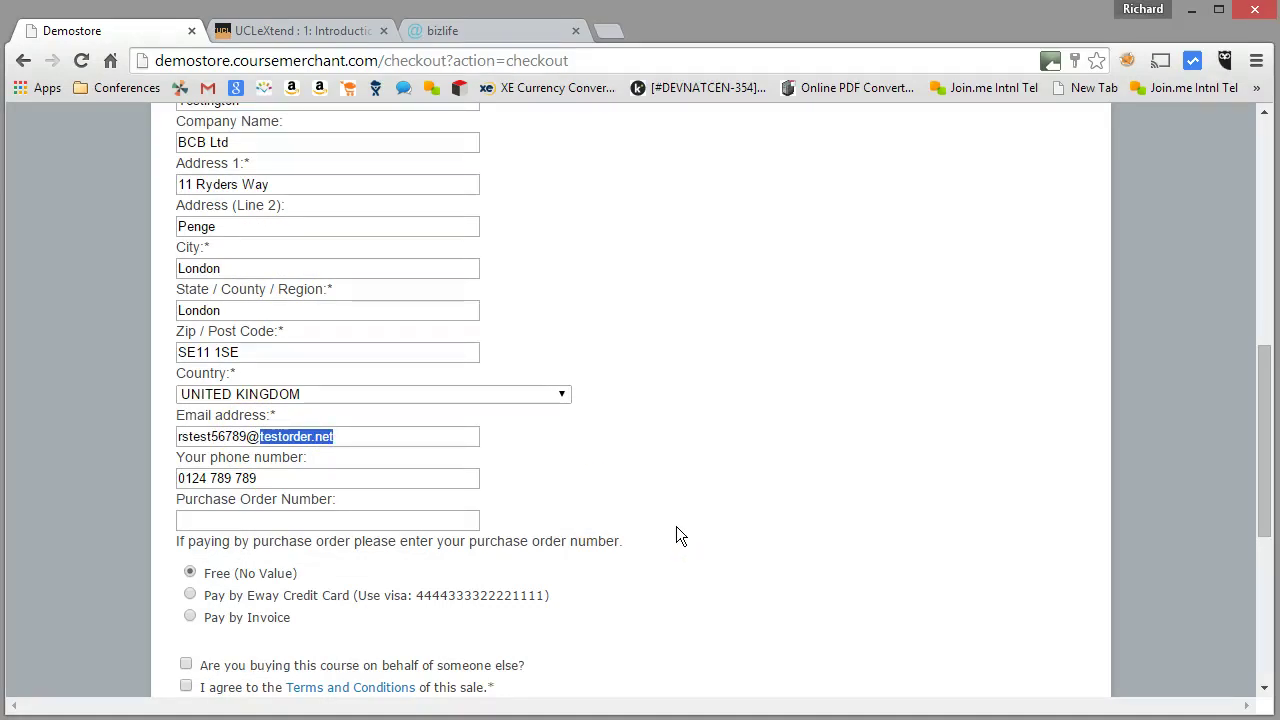
{"action": "scroll", "coordinate": [355, 500], "scroll_direction": "down", "scroll_amount": 1}
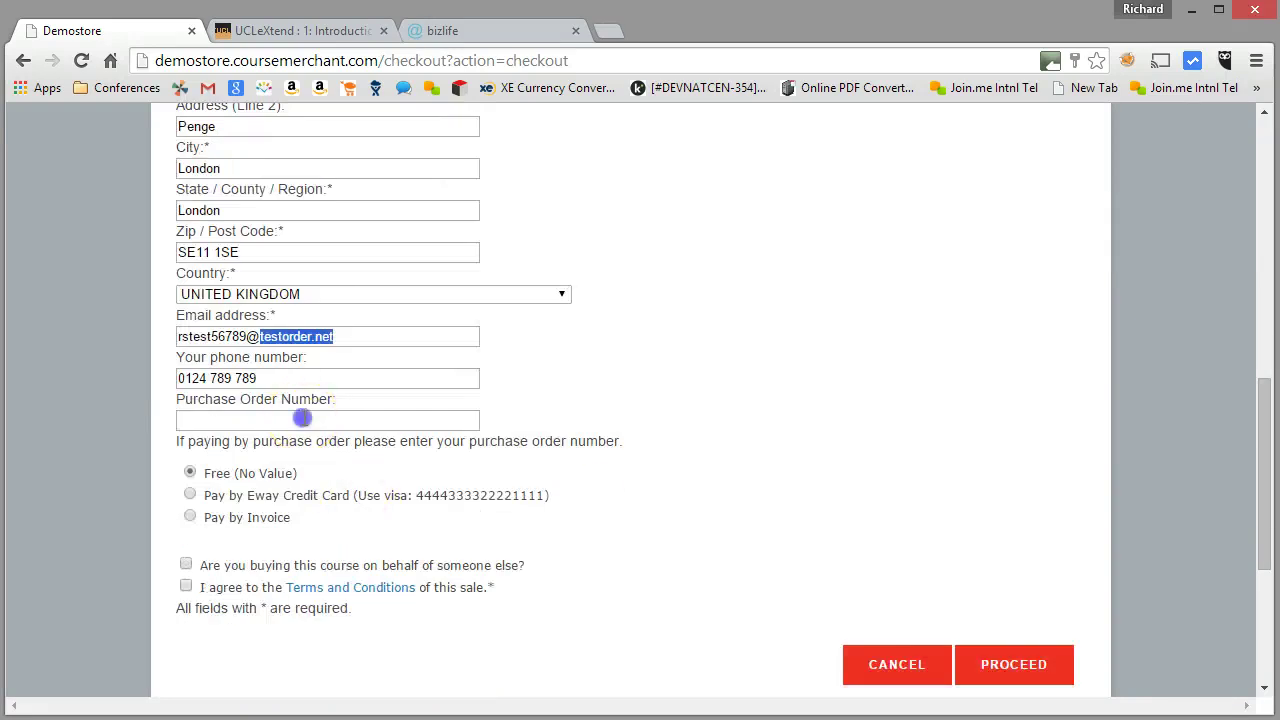
Choose the Free (No Value) payment option and accept the Terms and Conditions
{"action": "left_click", "coordinate": [300, 420]}
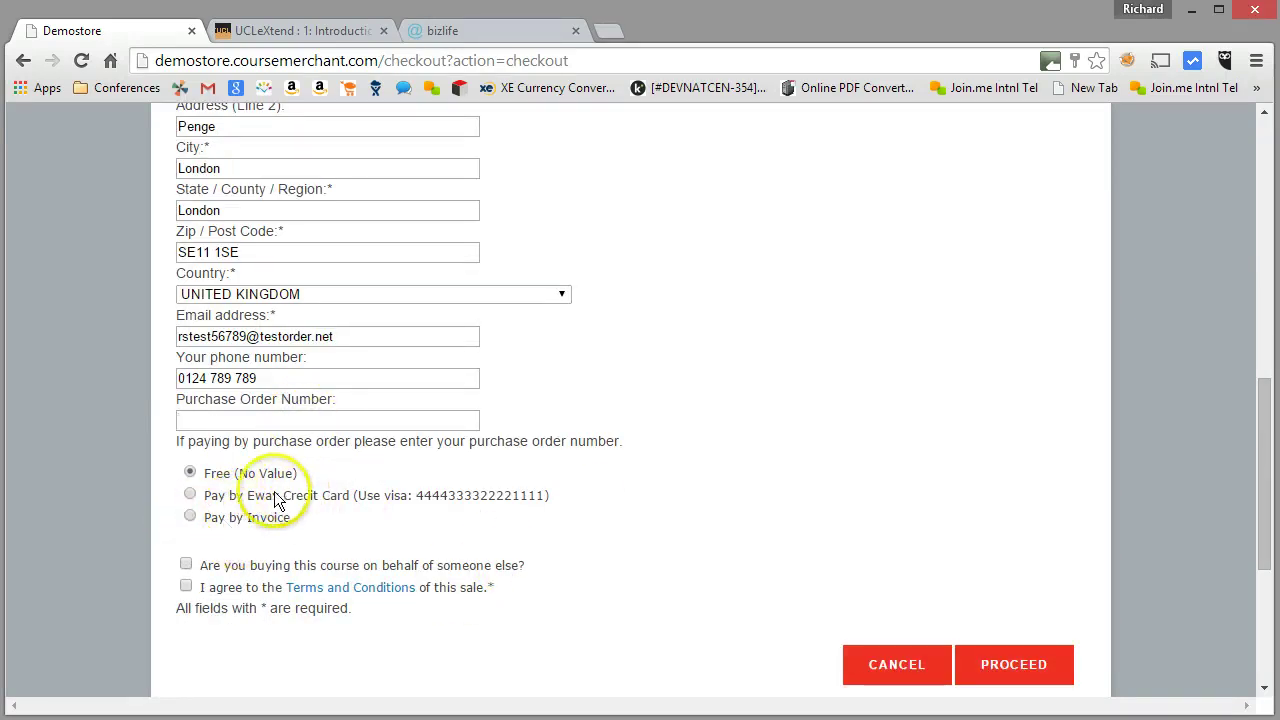
{"action": "left_click_drag", "start_coordinate": [272, 496], "coordinate": [333, 505]}
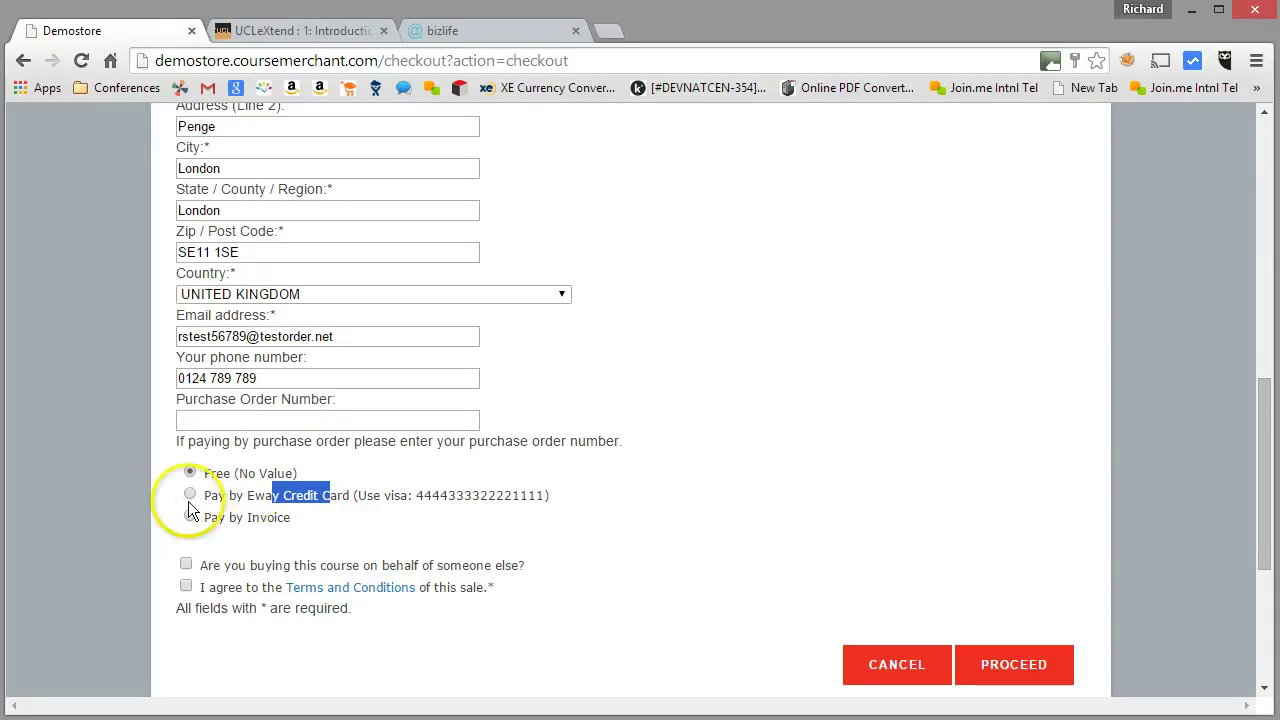
{"action": "left_click_drag", "start_coordinate": [210, 483], "coordinate": [300, 477]}
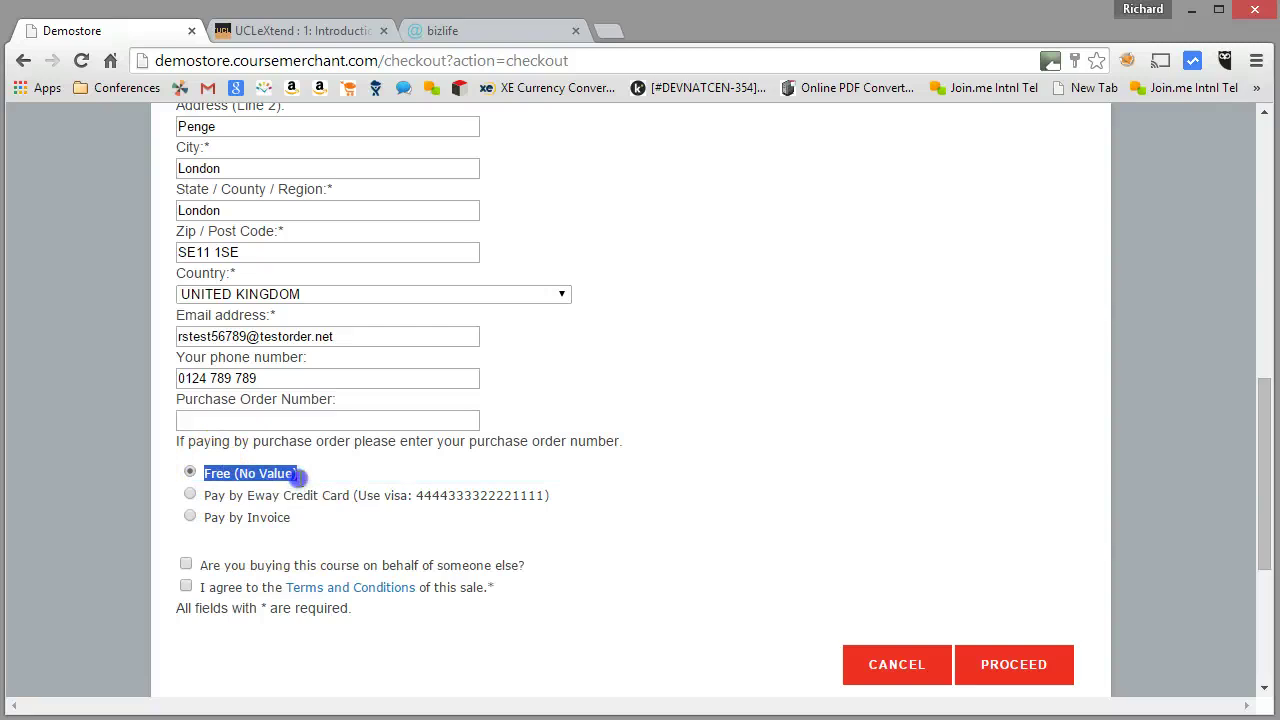
{"action": "left_click", "coordinate": [185, 587]}
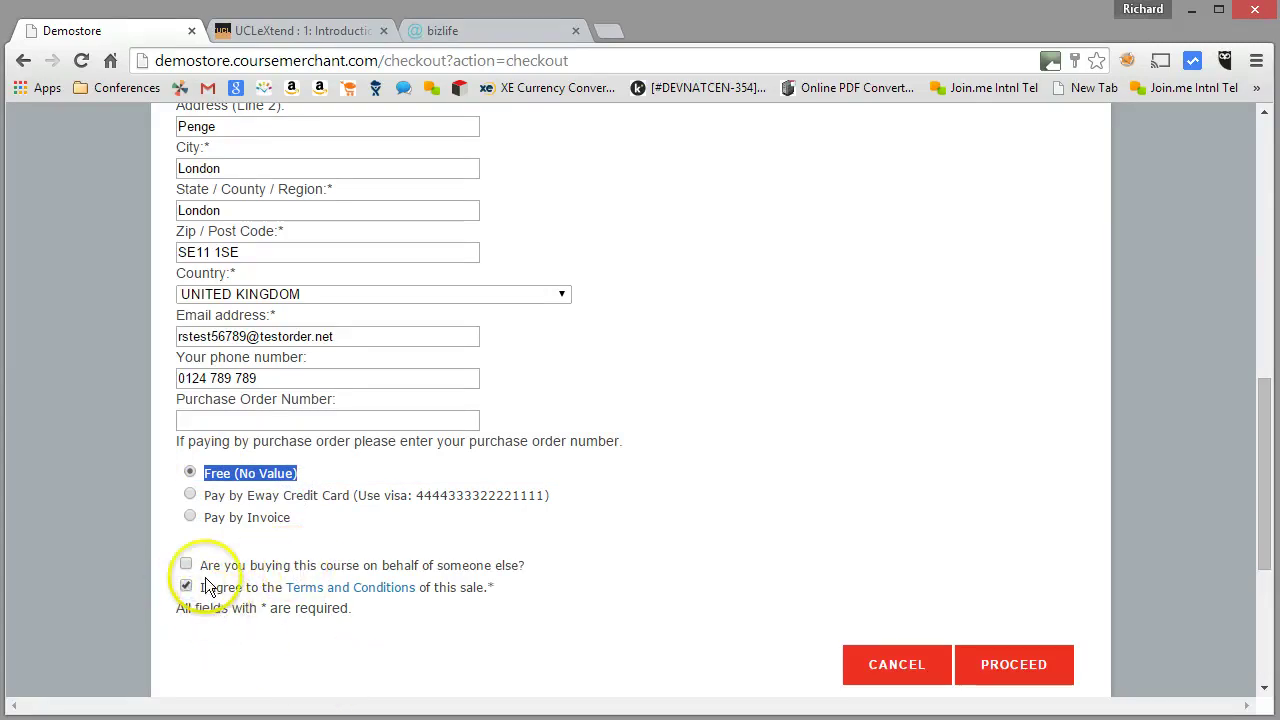
{"action": "left_click_drag", "start_coordinate": [196, 568], "coordinate": [524, 566]}
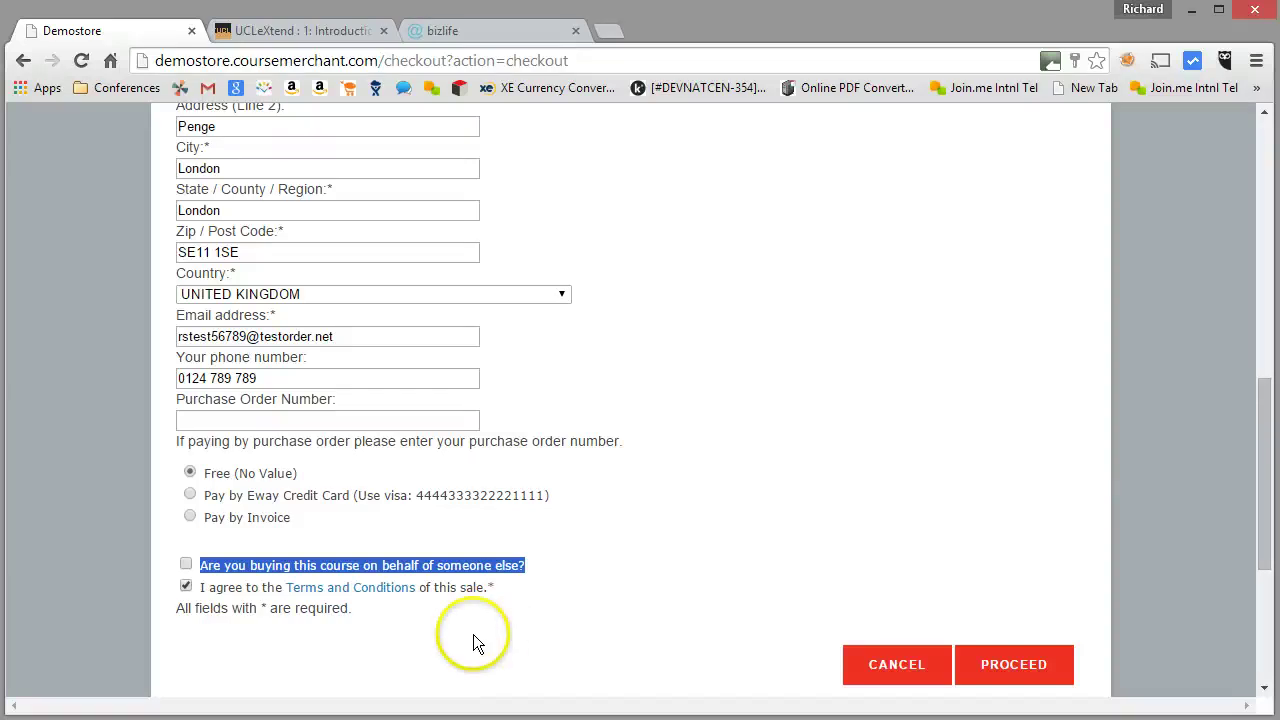
Submit the checkout and review the confirmation's training access, payment and order numbers
{"action": "left_click", "coordinate": [1018, 680]}
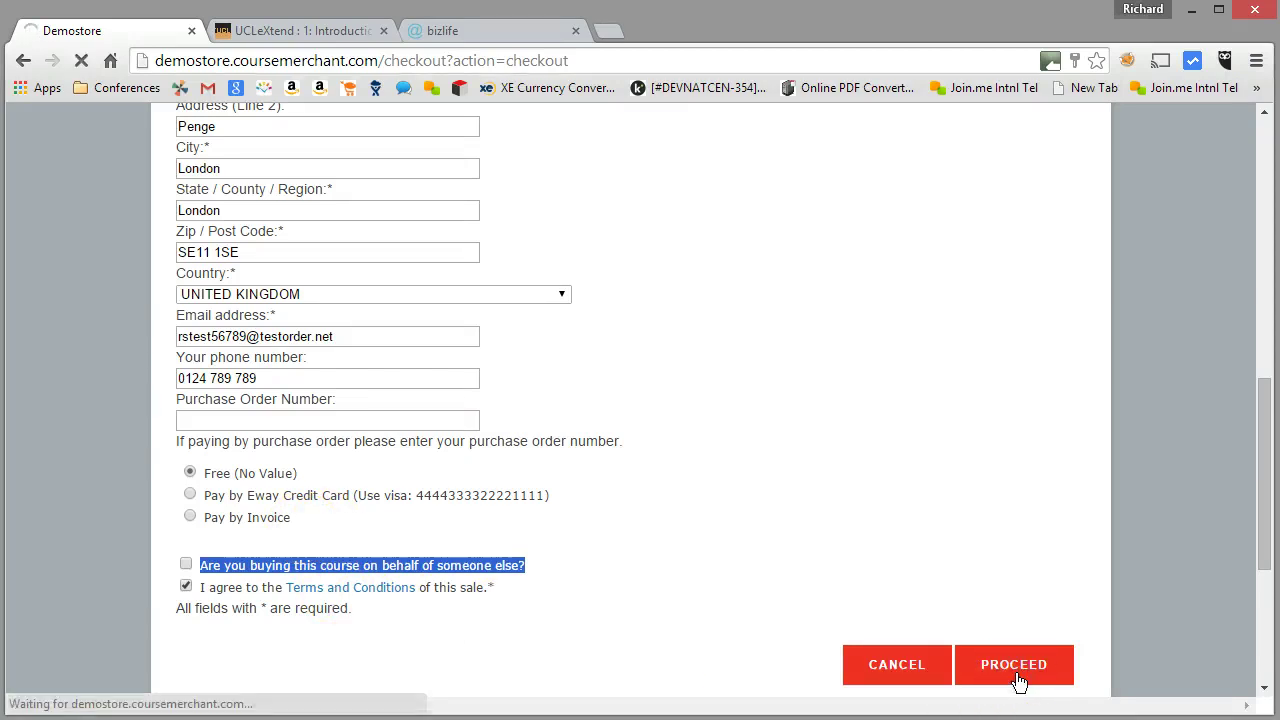
{"action": "scroll", "coordinate": [850, 565], "scroll_direction": "down", "scroll_amount": 1}
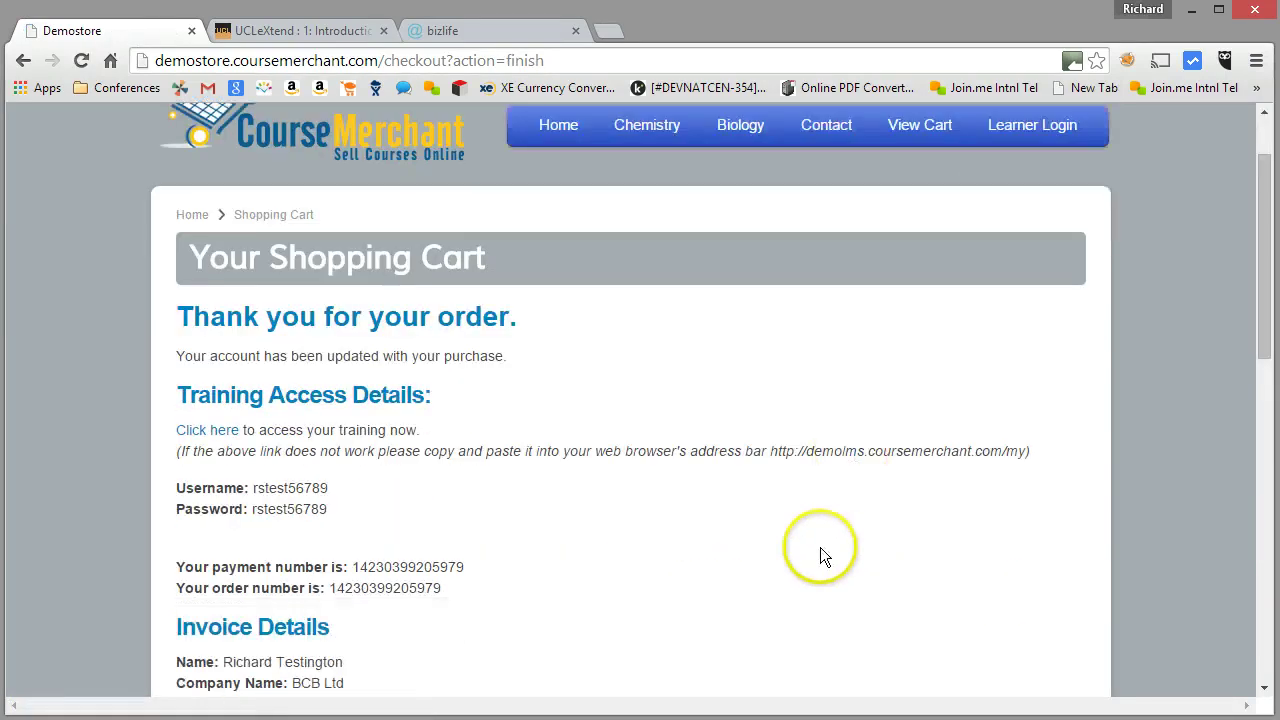
{"action": "scroll", "coordinate": [597, 549], "scroll_direction": "down", "scroll_amount": 2}
{"action": "scroll", "coordinate": [605, 510], "scroll_direction": "down", "scroll_amount": 1}
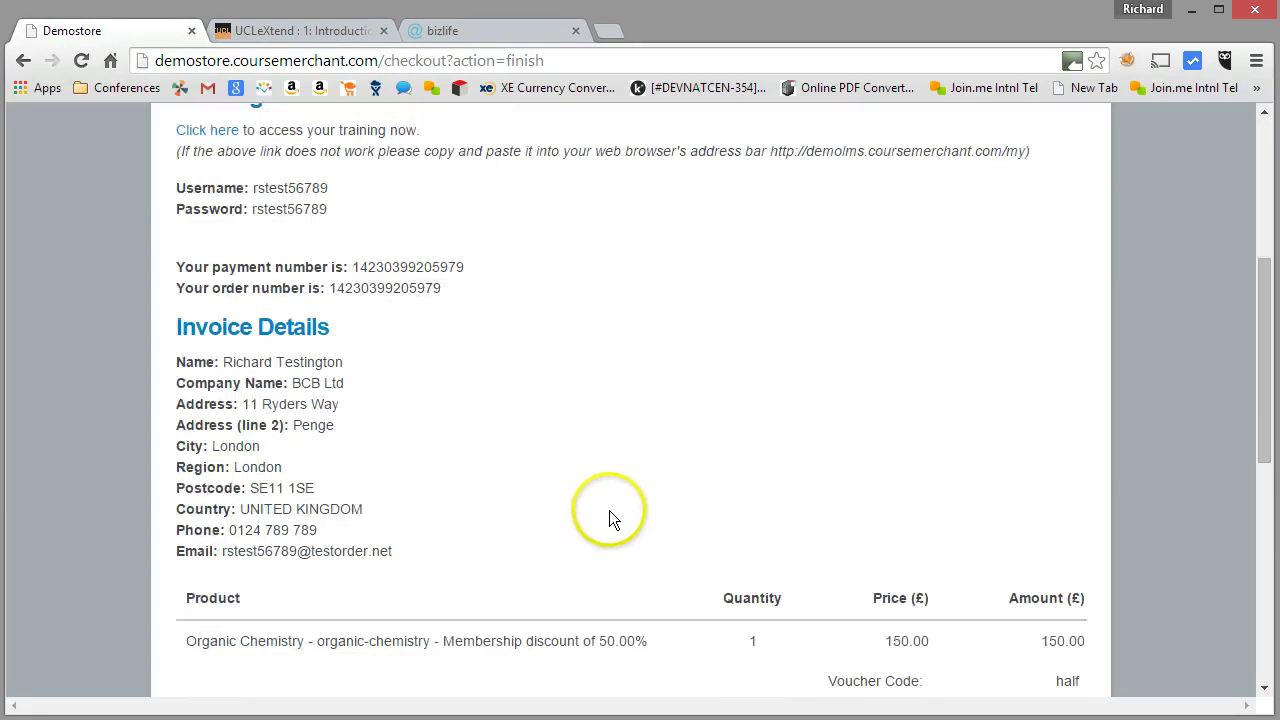
{"action": "scroll", "coordinate": [612, 518], "scroll_direction": "down", "scroll_amount": 1}
{"action": "scroll", "coordinate": [706, 526], "scroll_direction": "up", "scroll_amount": 3}
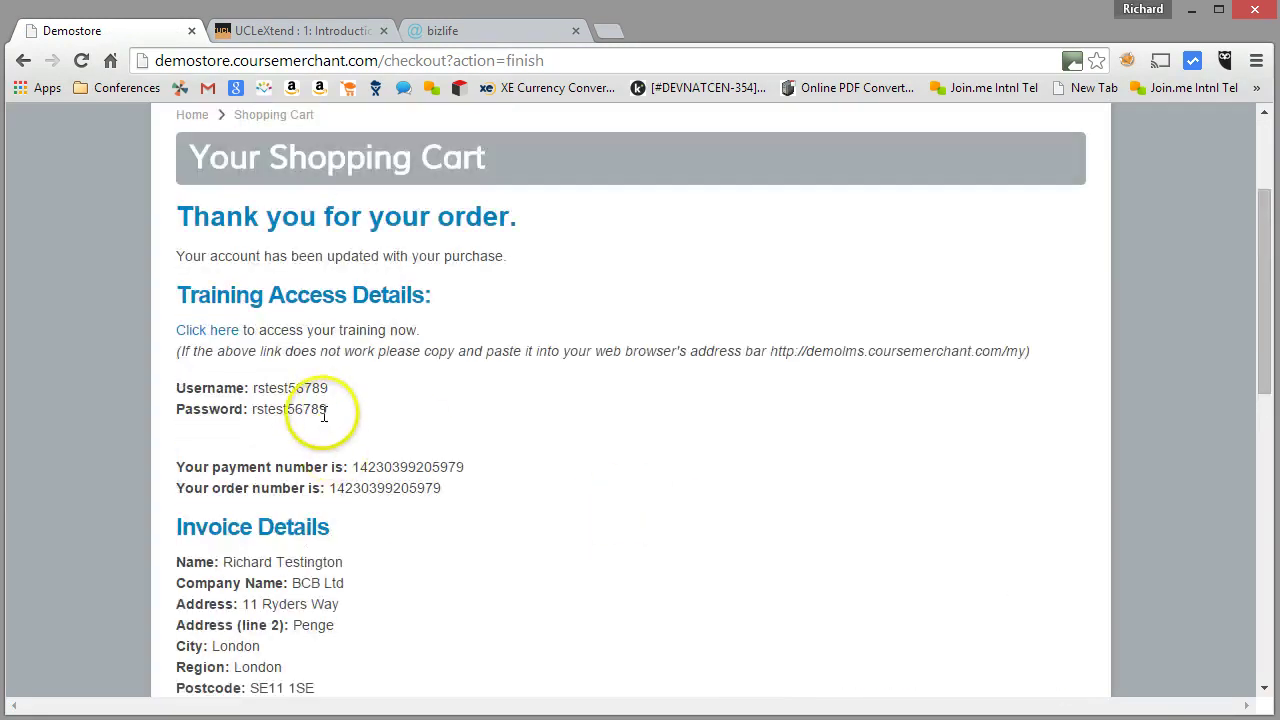
Highlight the training account password shown on the confirmation page
{"action": "left_click_drag", "start_coordinate": [321, 412], "coordinate": [173, 396]}
{"action": "left_click", "coordinate": [217, 397]}
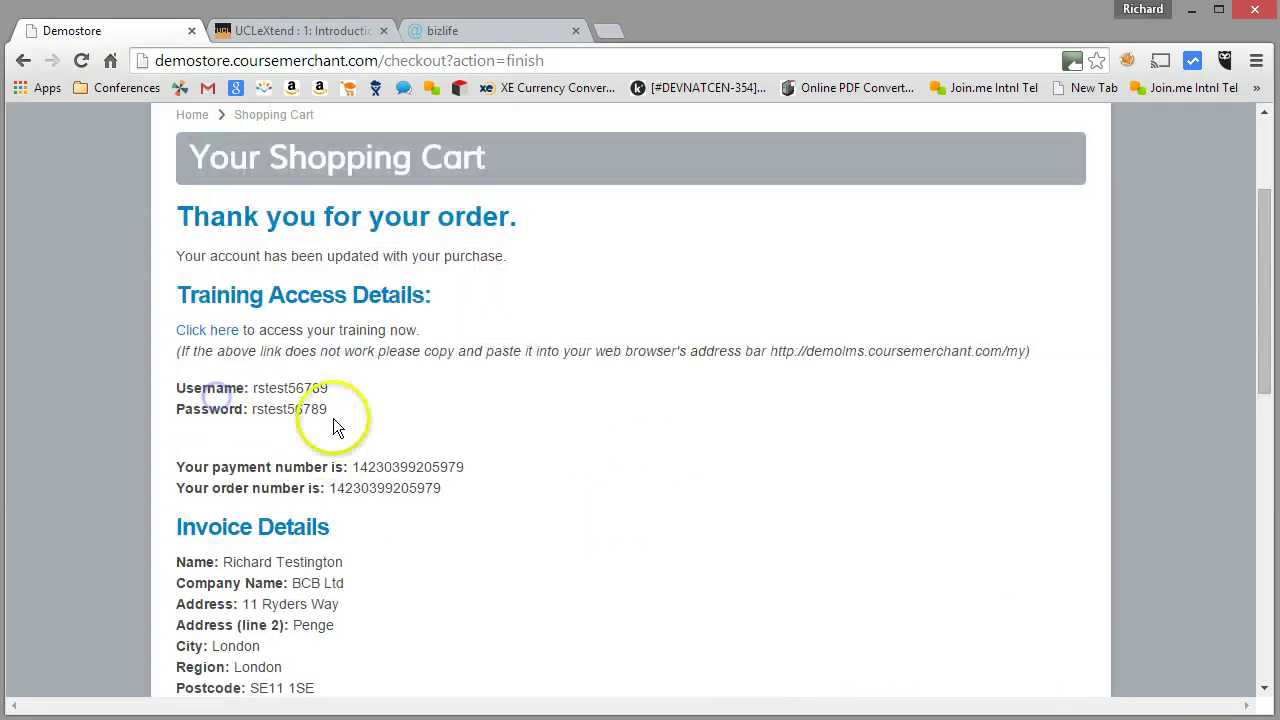
{"action": "left_click_drag", "start_coordinate": [335, 413], "coordinate": [255, 416]}
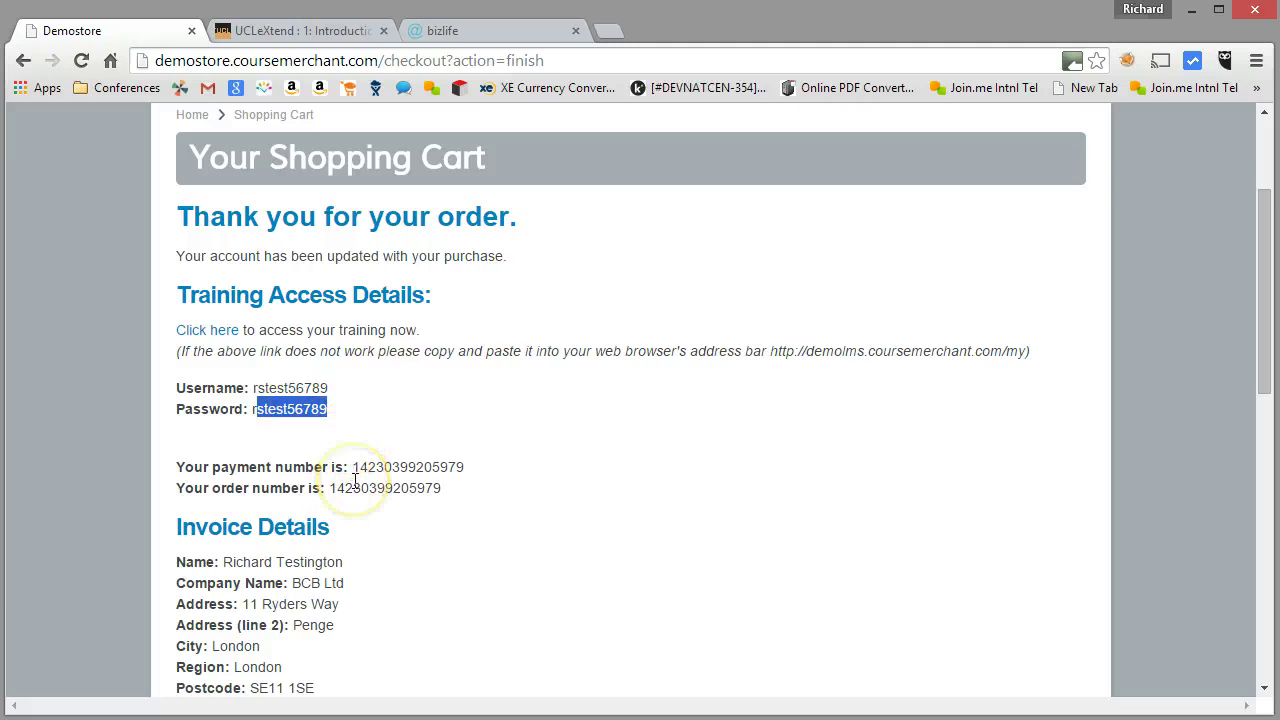
{"action": "left_click", "coordinate": [243, 356]}
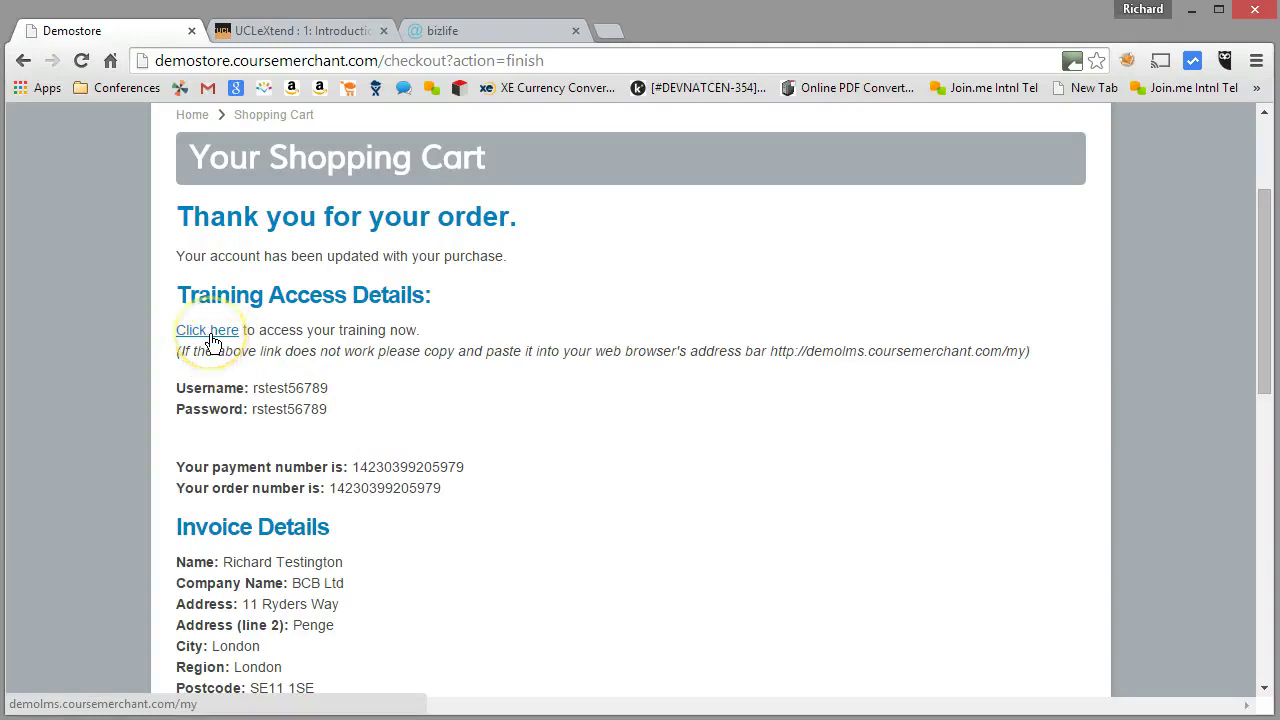
Open the Demo LMS My home page and check the logged-in user and Organic Chemistry 101 listing
{"action": "left_click", "coordinate": [212, 341]}
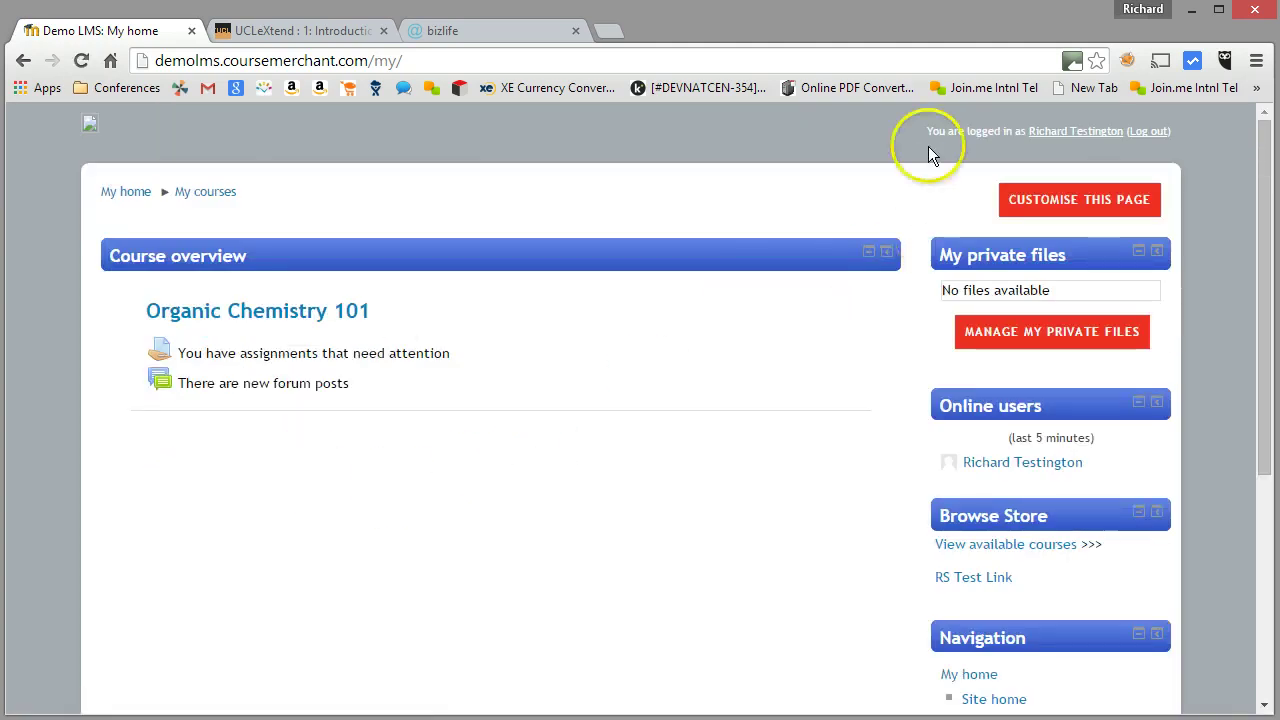
{"action": "left_click_drag", "start_coordinate": [929, 137], "coordinate": [1110, 136]}
{"action": "left_click", "coordinate": [361, 382]}
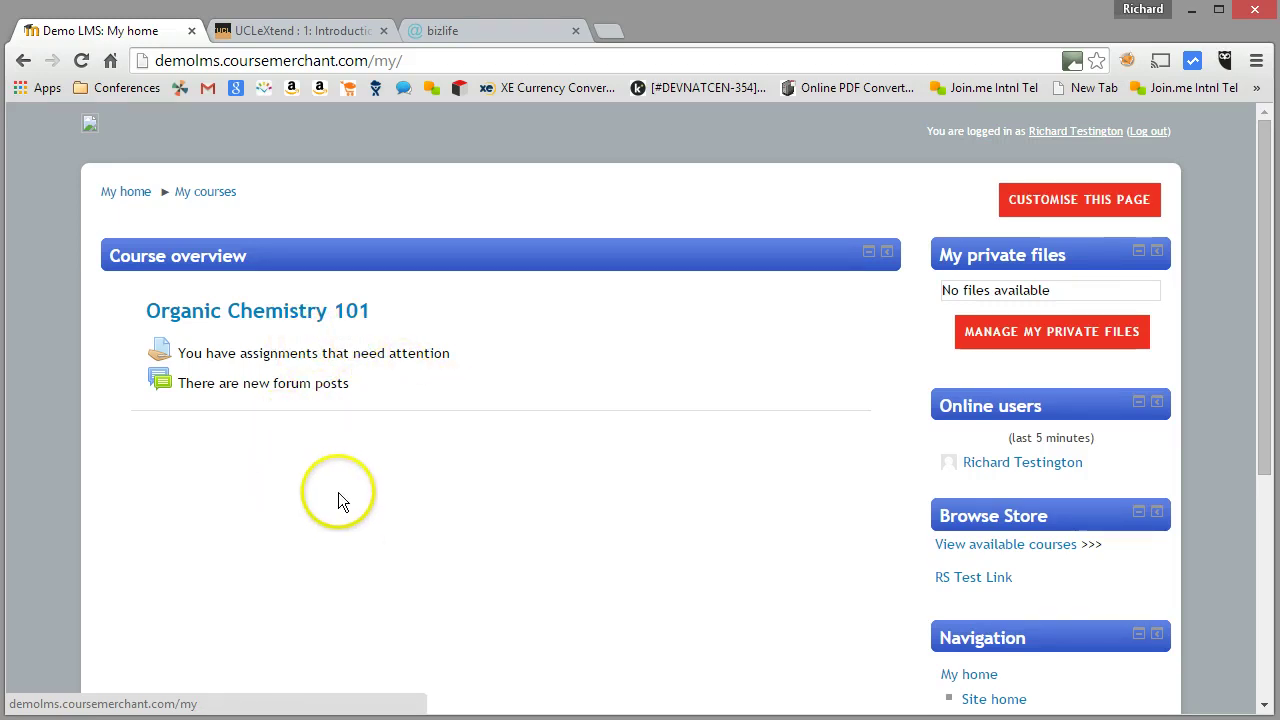
{"action": "scroll", "coordinate": [346, 497], "scroll_direction": "down", "scroll_amount": 1}
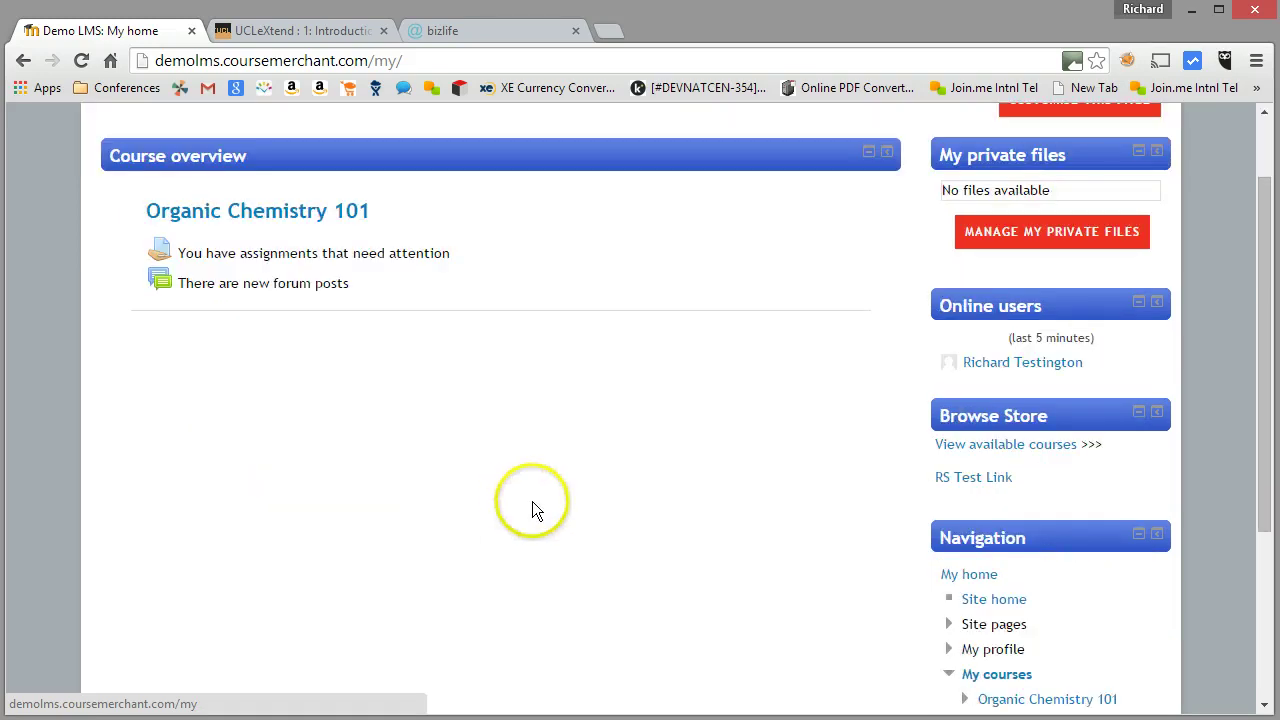
Return to the store's available courses, note Organic Chemistry's price, and open Basic Chemistry
{"action": "left_click", "coordinate": [1058, 450]}
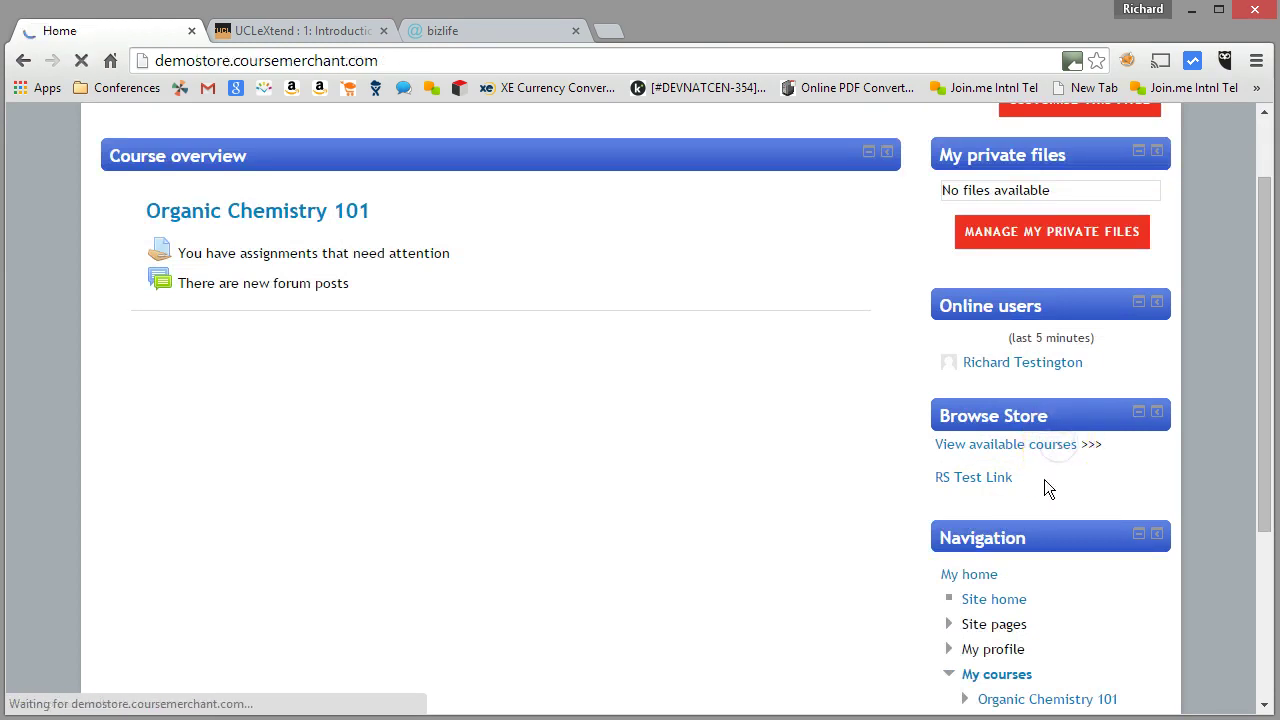
{"action": "scroll", "coordinate": [966, 475], "scroll_direction": "down", "scroll_amount": 7}
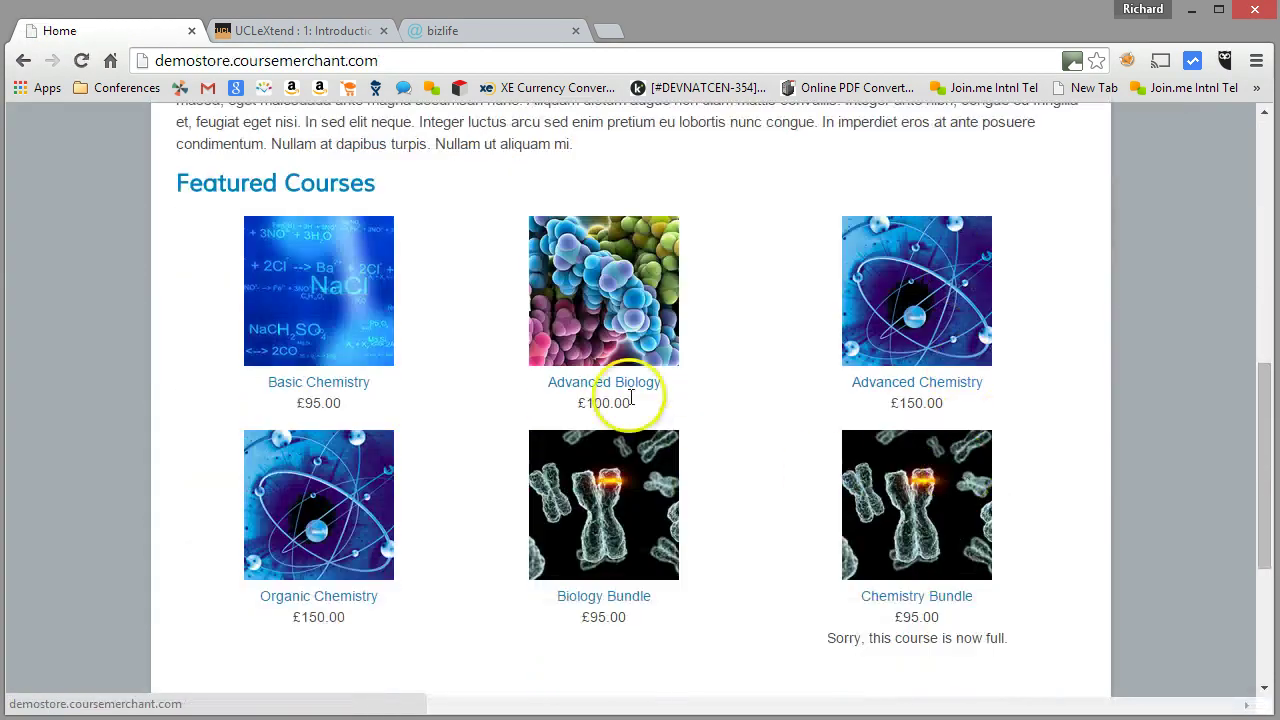
{"action": "scroll", "coordinate": [420, 610], "scroll_direction": "down", "scroll_amount": 1}
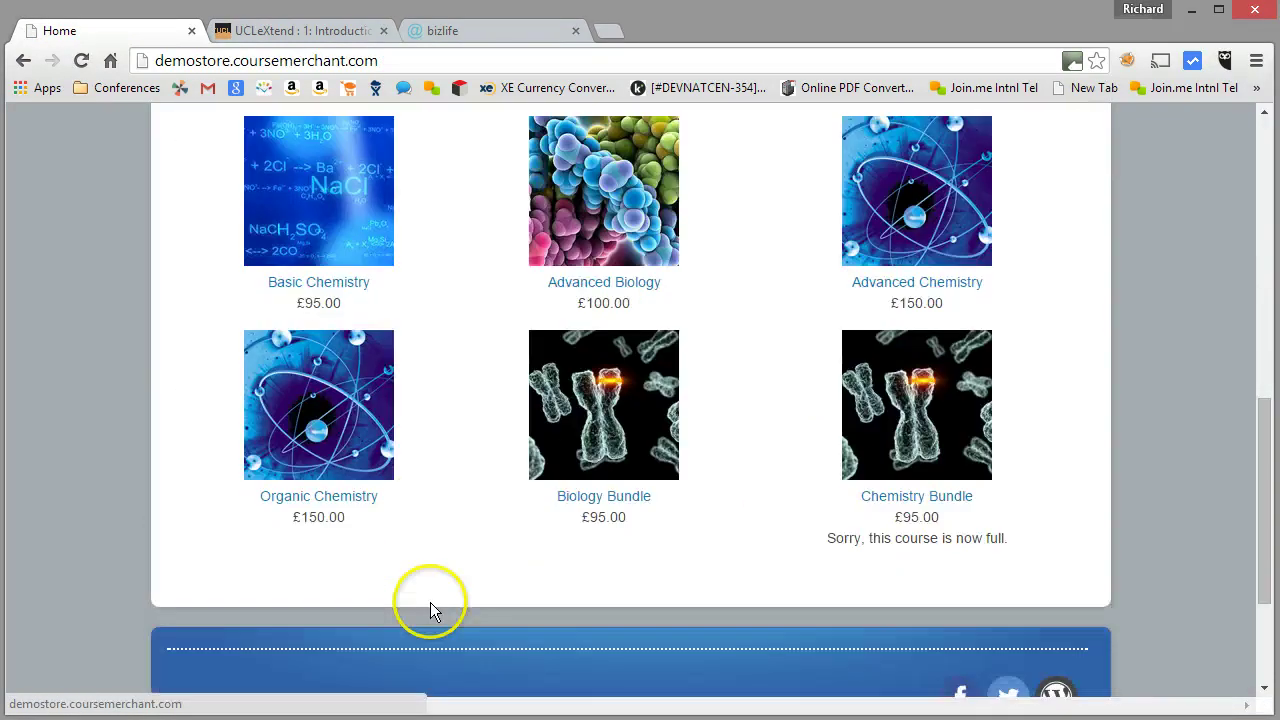
{"action": "left_click_drag", "start_coordinate": [292, 517], "coordinate": [350, 518]}
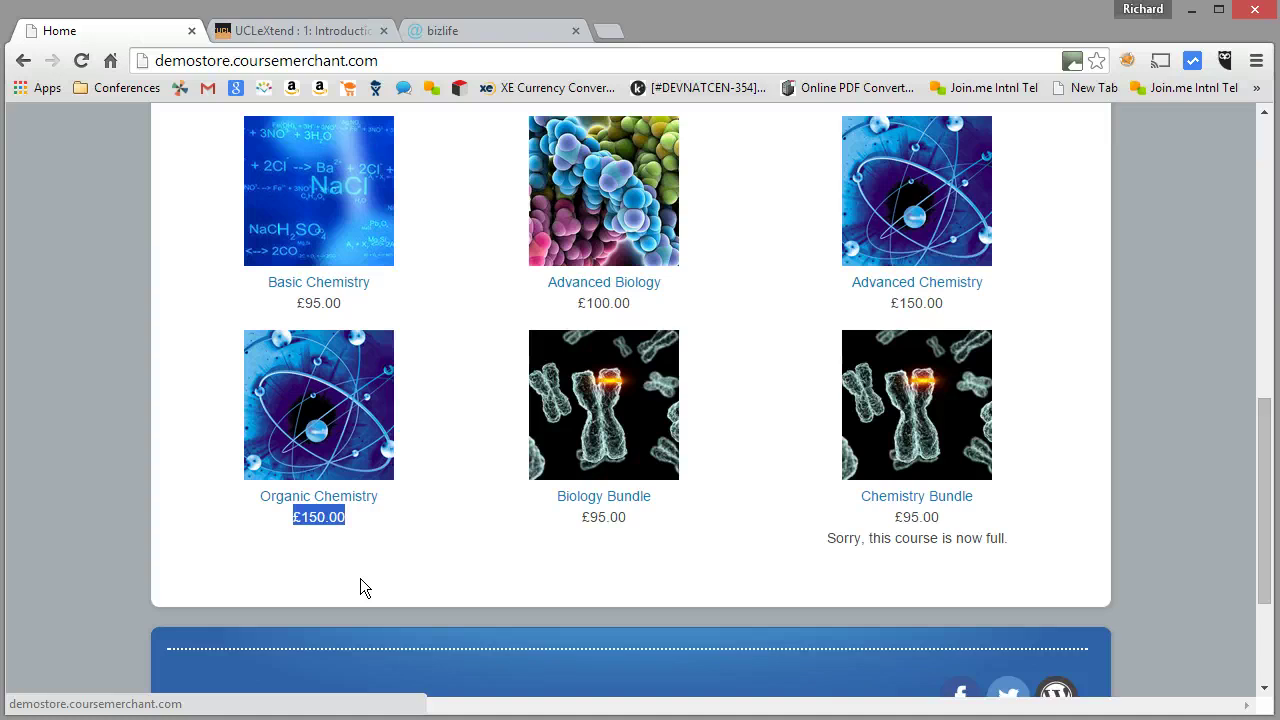
{"action": "left_click", "coordinate": [350, 288]}
Buy Basic Chemistry and move from the cart to checkout
{"action": "scroll", "coordinate": [470, 422], "scroll_direction": "down", "scroll_amount": 5}
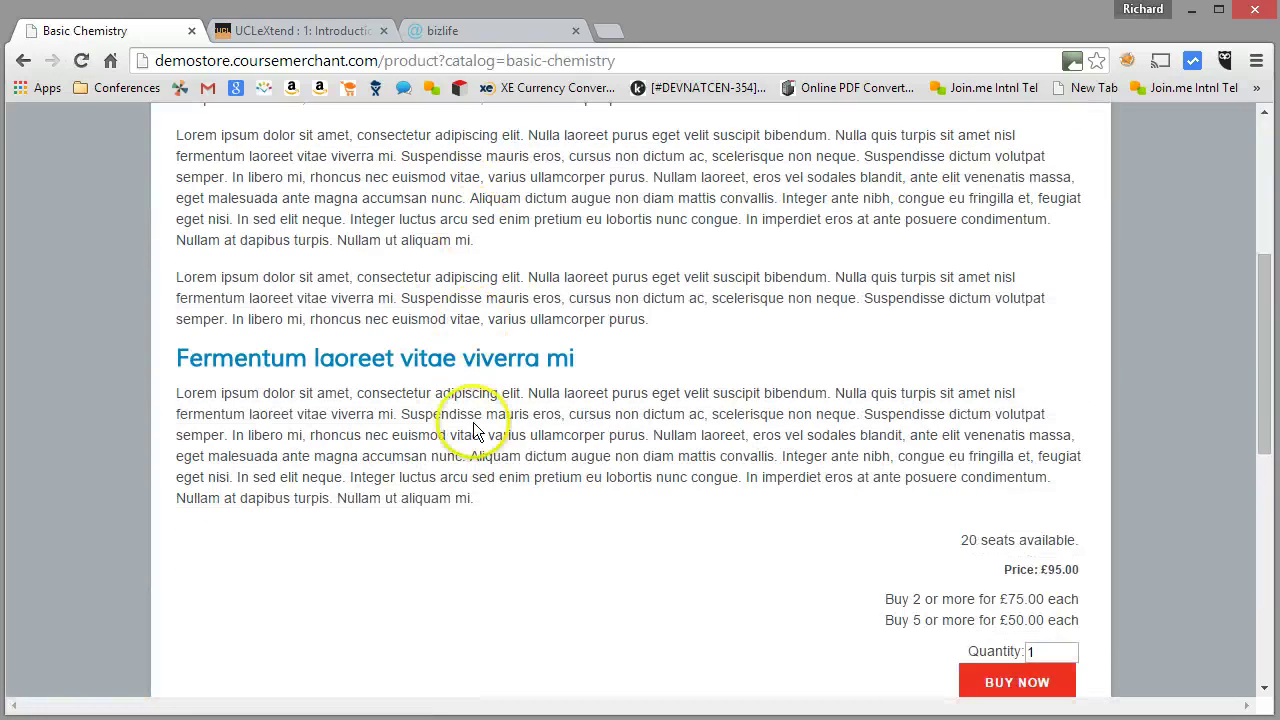
{"action": "left_click", "coordinate": [1004, 587]}
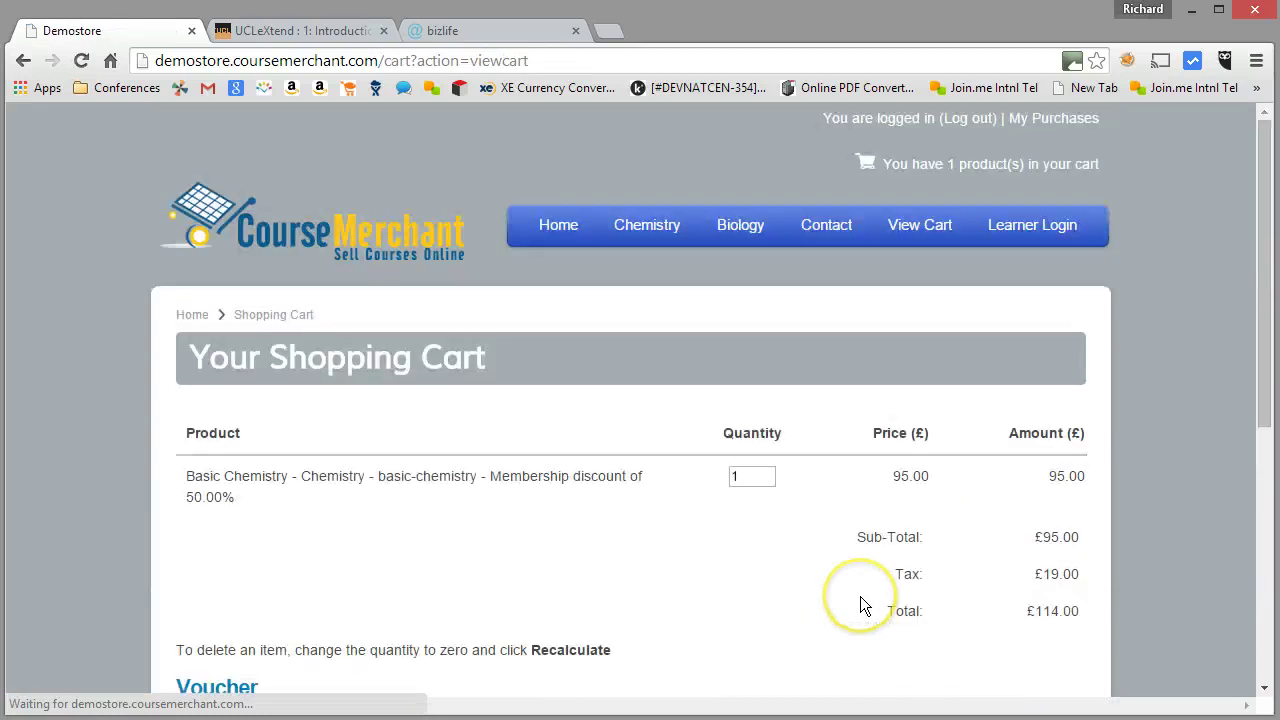
{"action": "scroll", "coordinate": [855, 595], "scroll_direction": "down", "scroll_amount": 3}
{"action": "left_click", "coordinate": [1000, 527]}
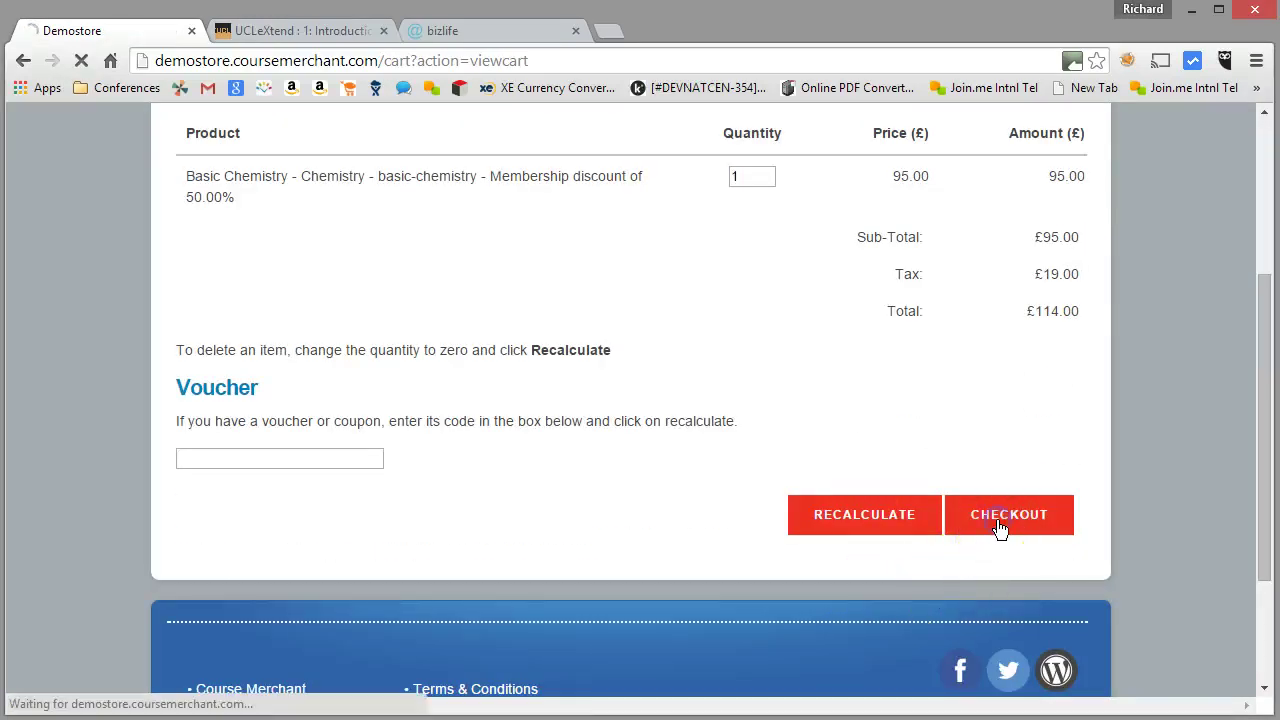
{"action": "scroll", "coordinate": [850, 525], "scroll_direction": "down", "scroll_amount": 1}
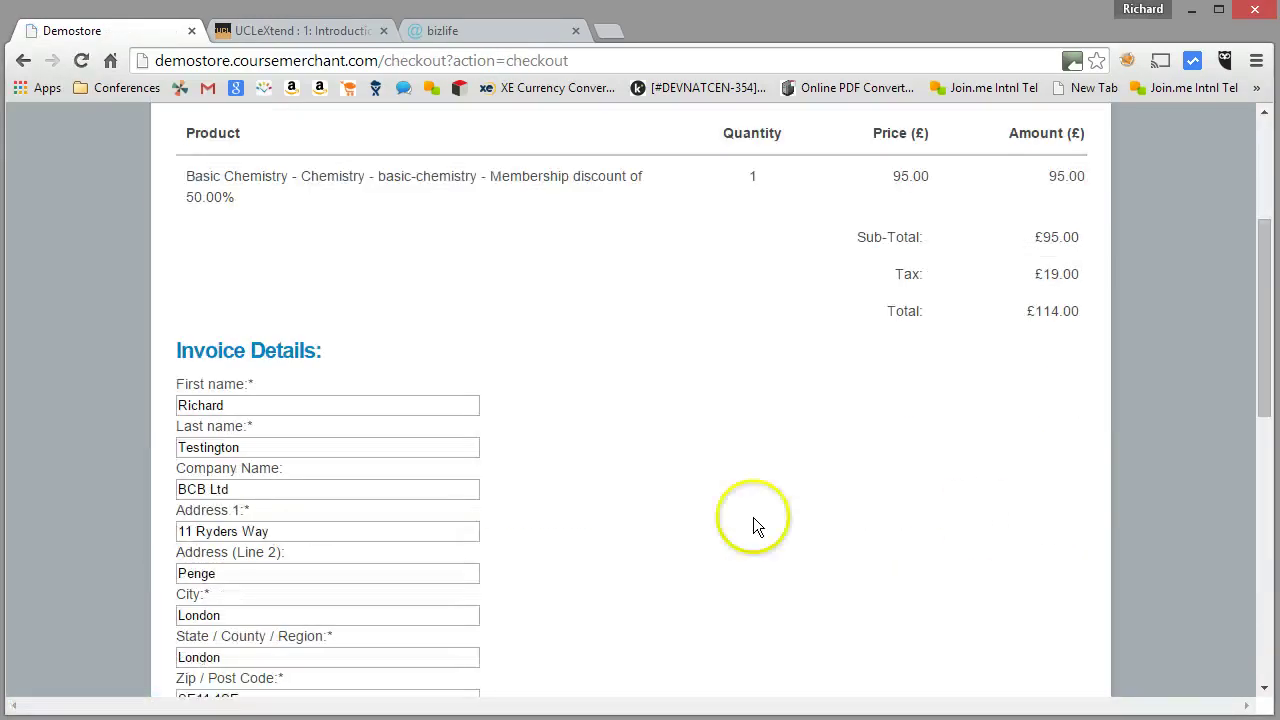
{"action": "scroll", "coordinate": [322, 488], "scroll_direction": "down", "scroll_amount": 1}
{"action": "scroll", "coordinate": [319, 498], "scroll_direction": "down", "scroll_amount": 4}
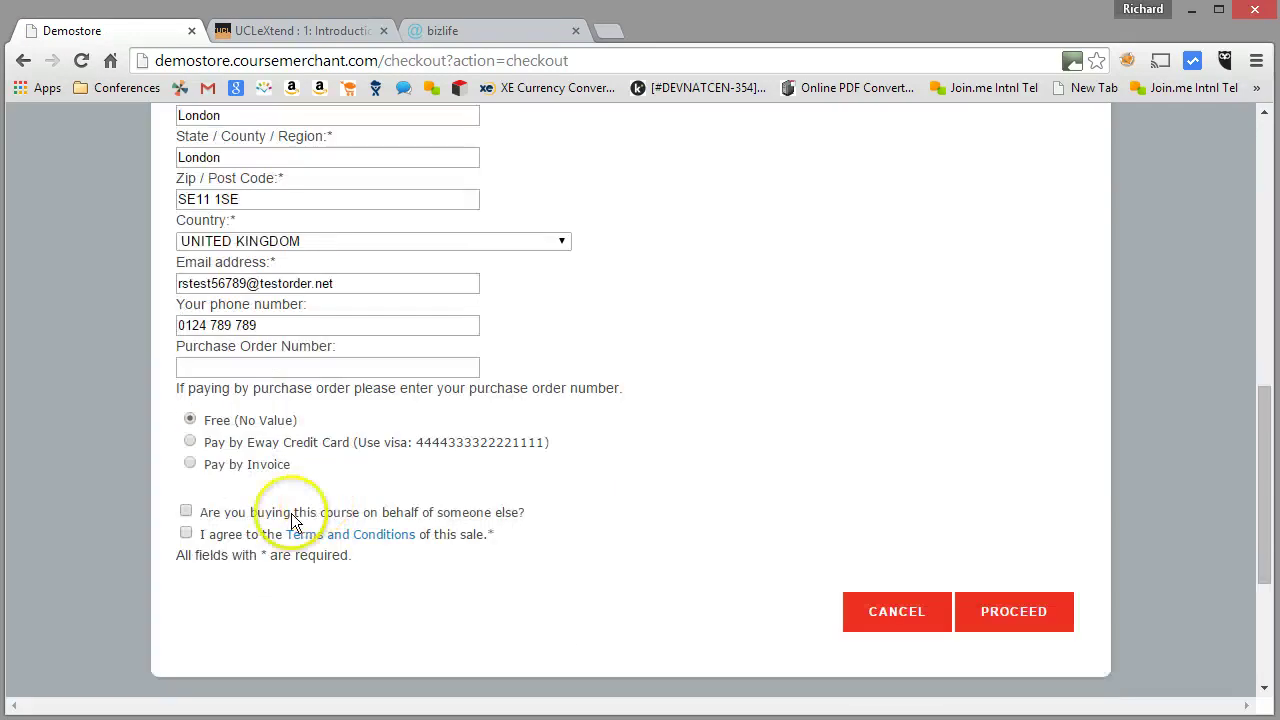
Accept the Terms and Conditions, place the £114.00 order, and return to the training site
{"action": "left_click", "coordinate": [185, 533]}
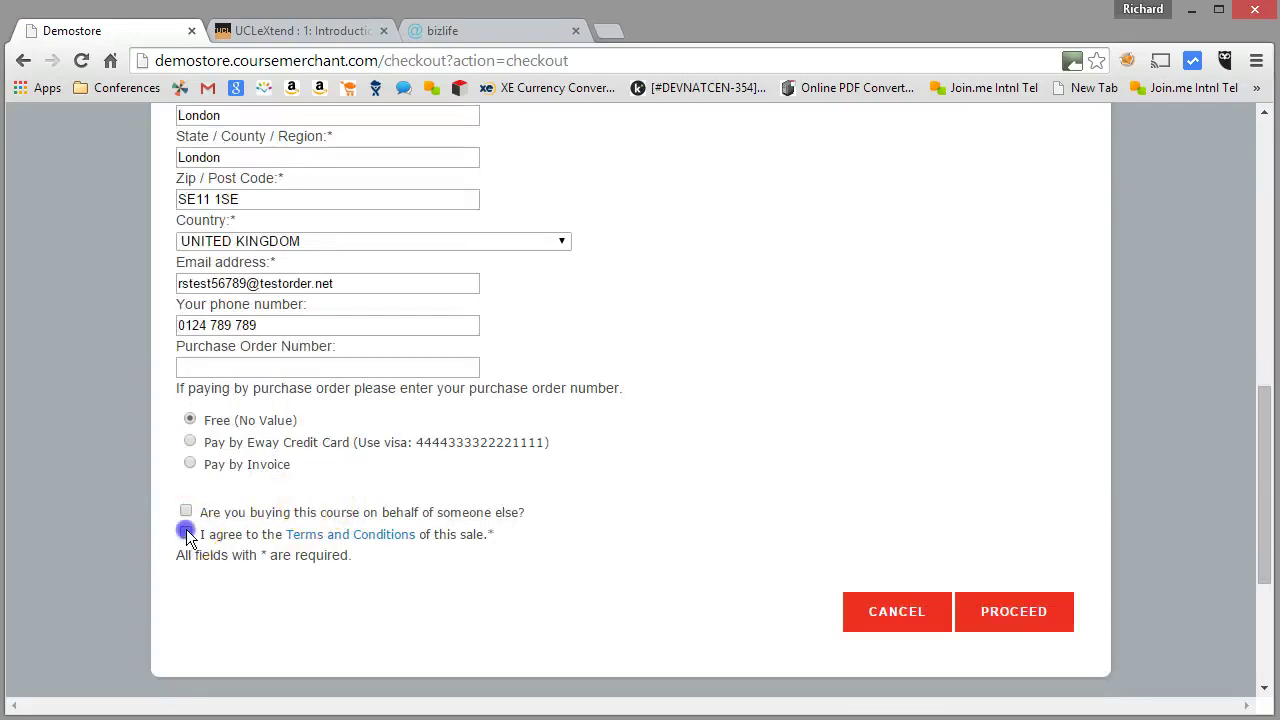
{"action": "left_click", "coordinate": [996, 612]}
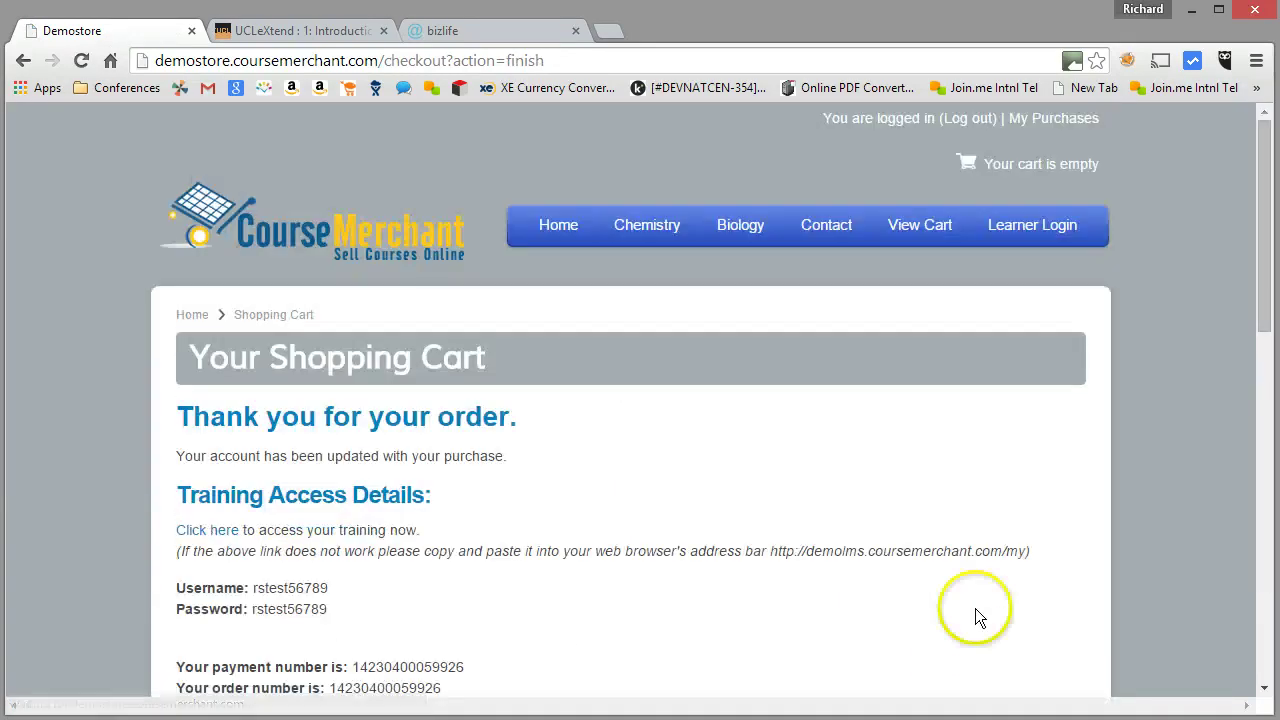
{"action": "left_click", "coordinate": [215, 530]}
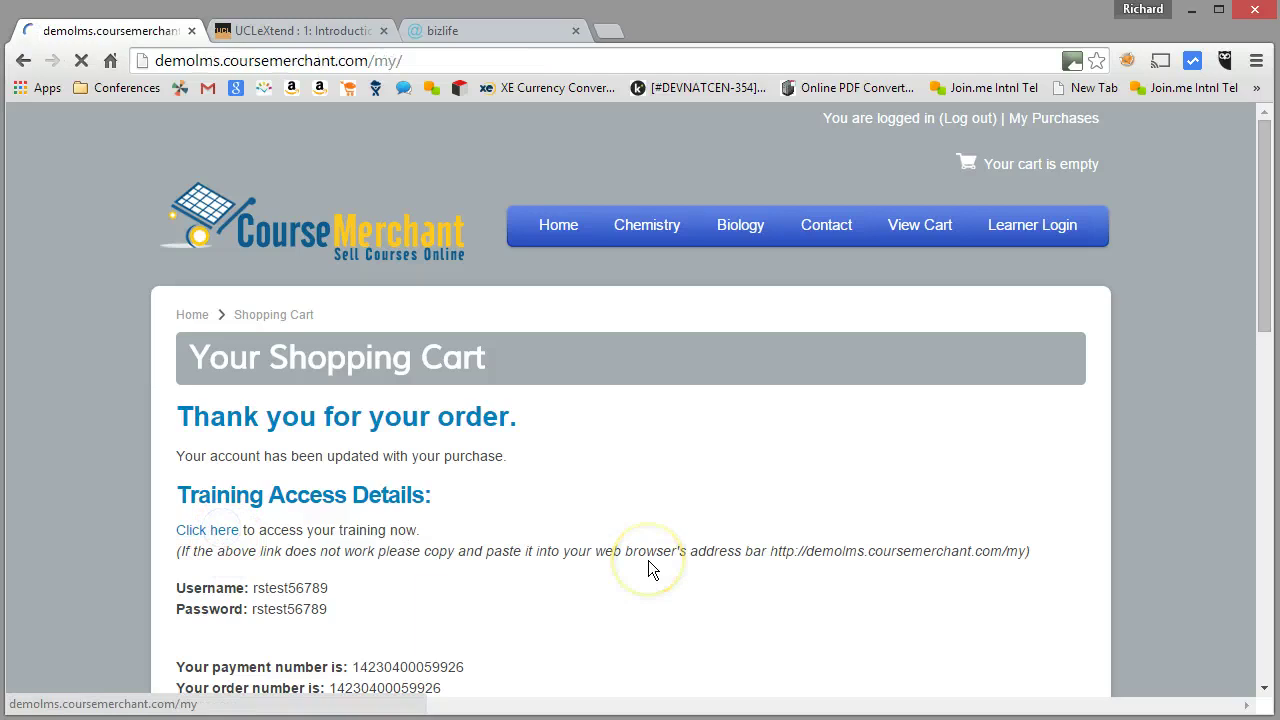